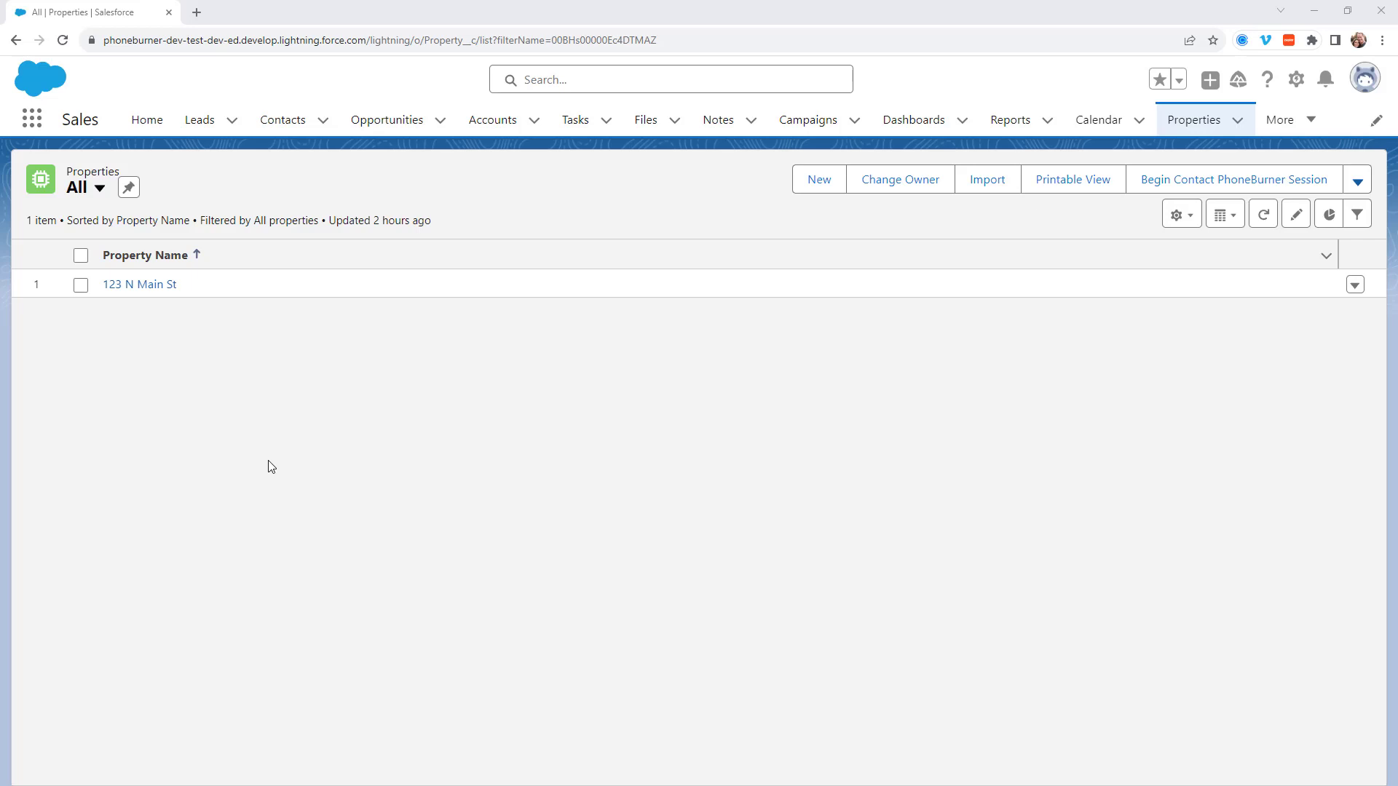
View the Contacts list with its call-tracking columns and open Setup.
left_click(277, 126)
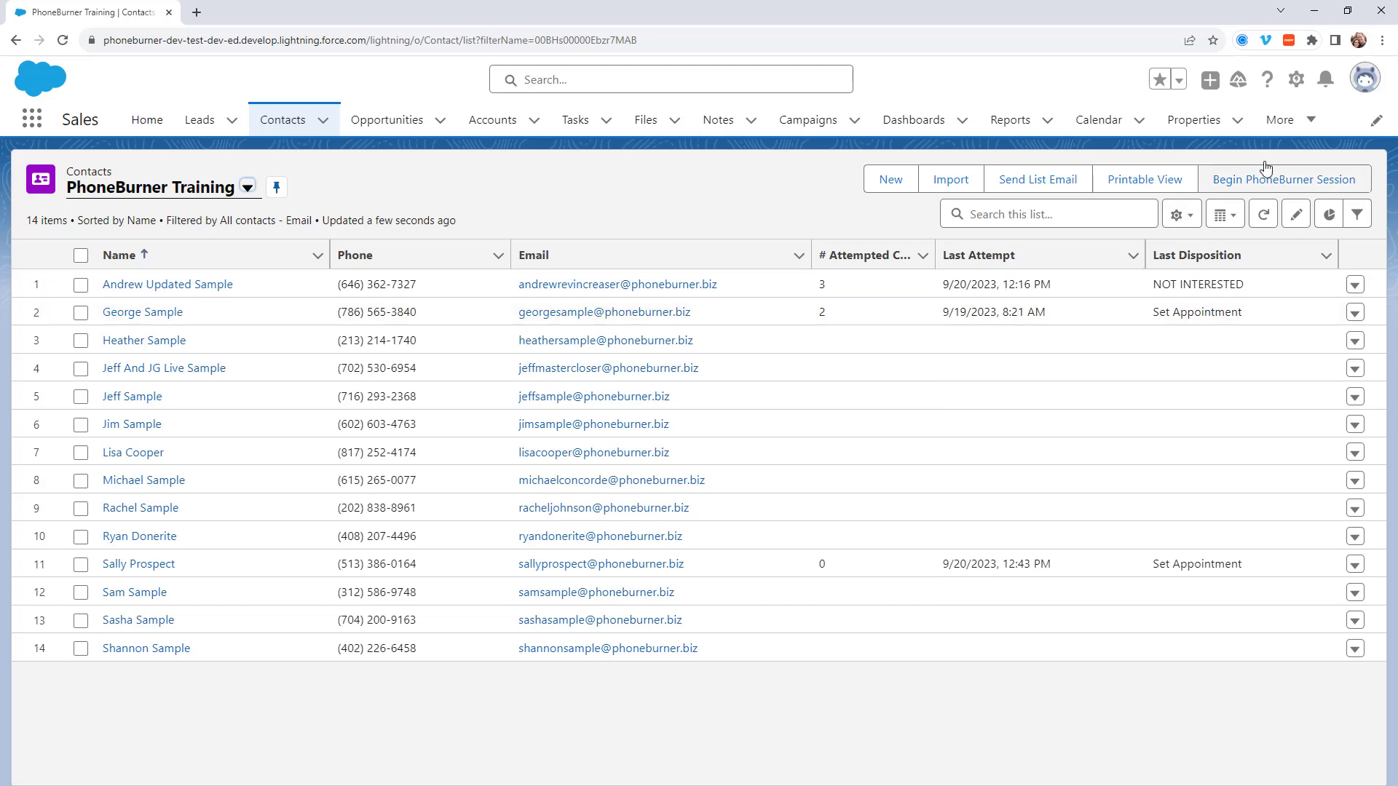
left_click(1295, 80)
left_click(1221, 129)
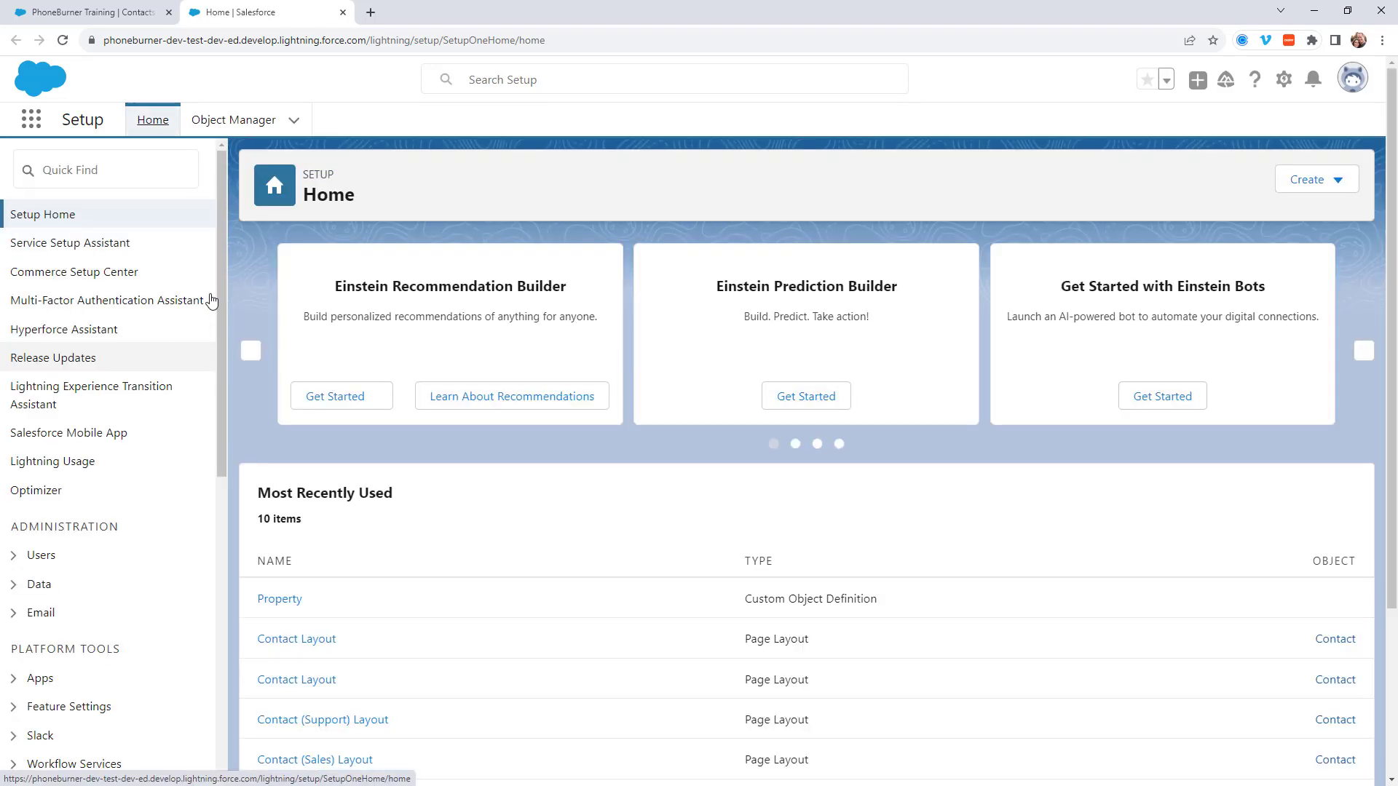
Find the custom object Property in Object Manager using "proper" and open it.
left_click(243, 121)
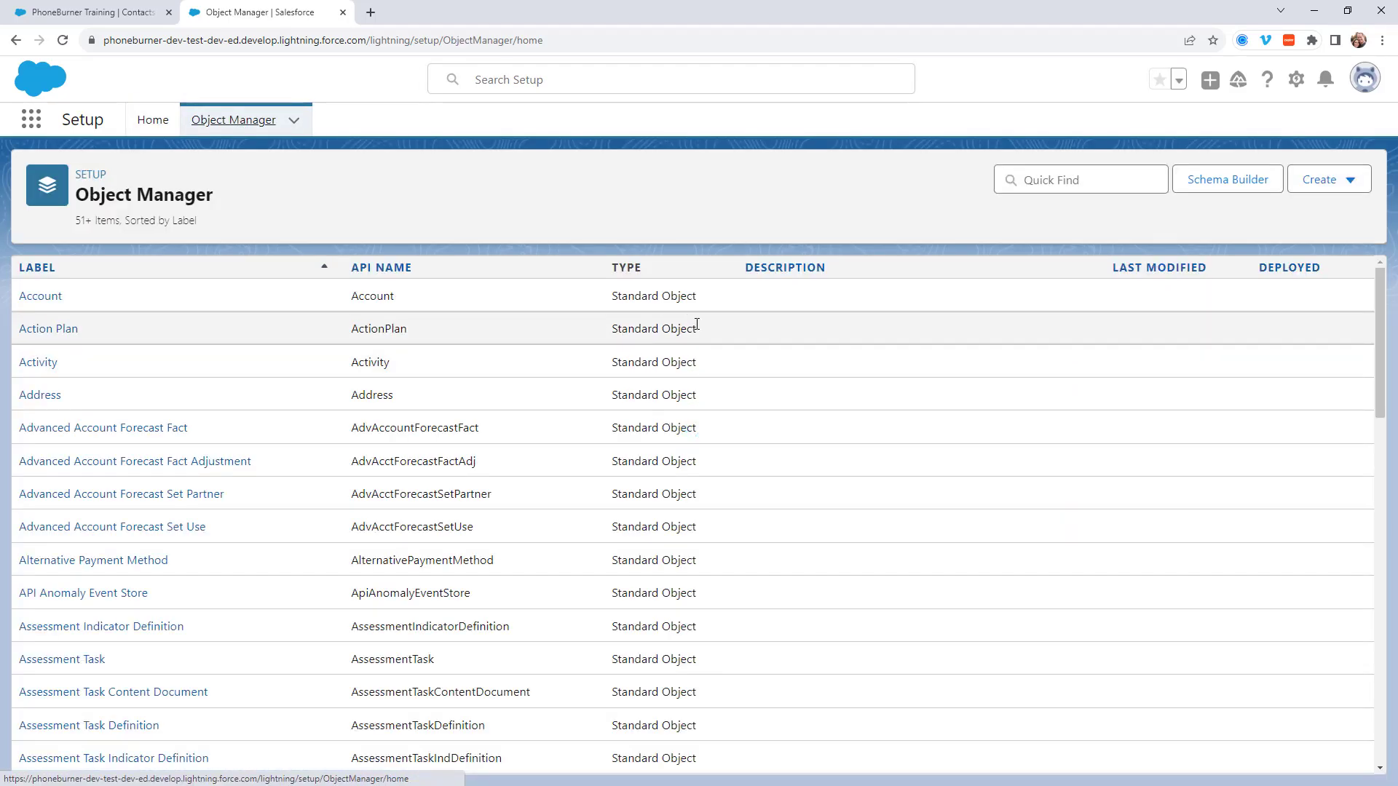
left_click(1078, 179)
type("proper")
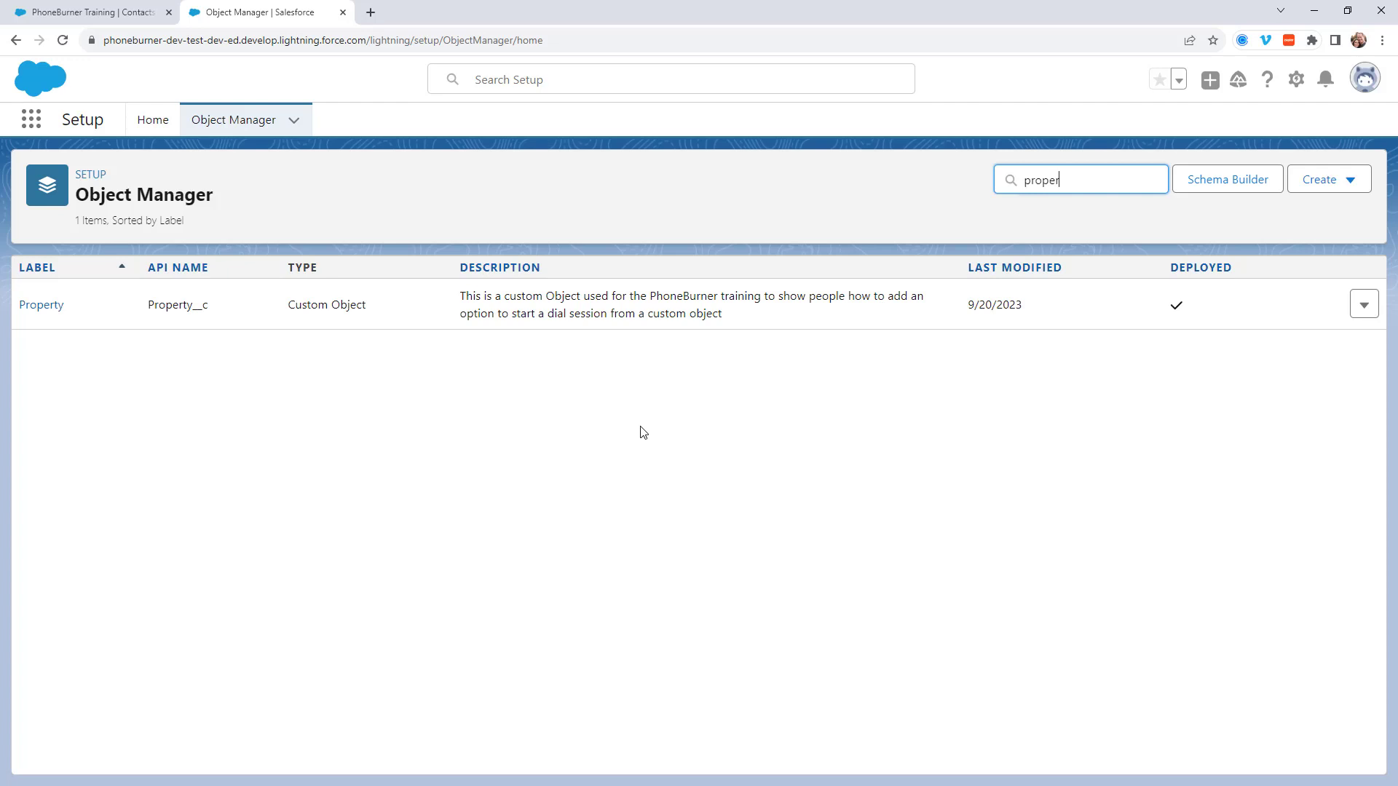
left_click(54, 314)
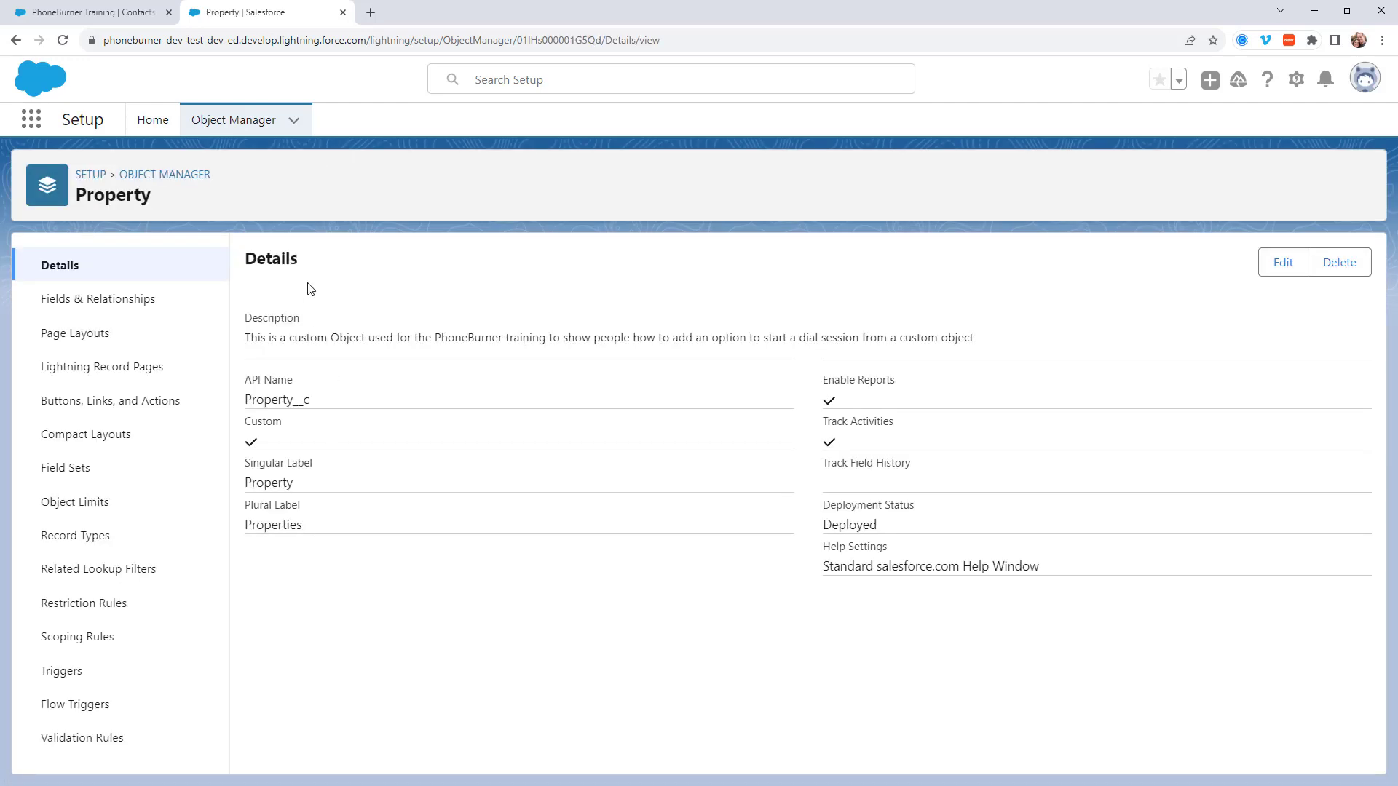
Start a new custom field on the Property object with Number as its data type, checking the attempted-calls column in Contacts for reference.
left_click(123, 308)
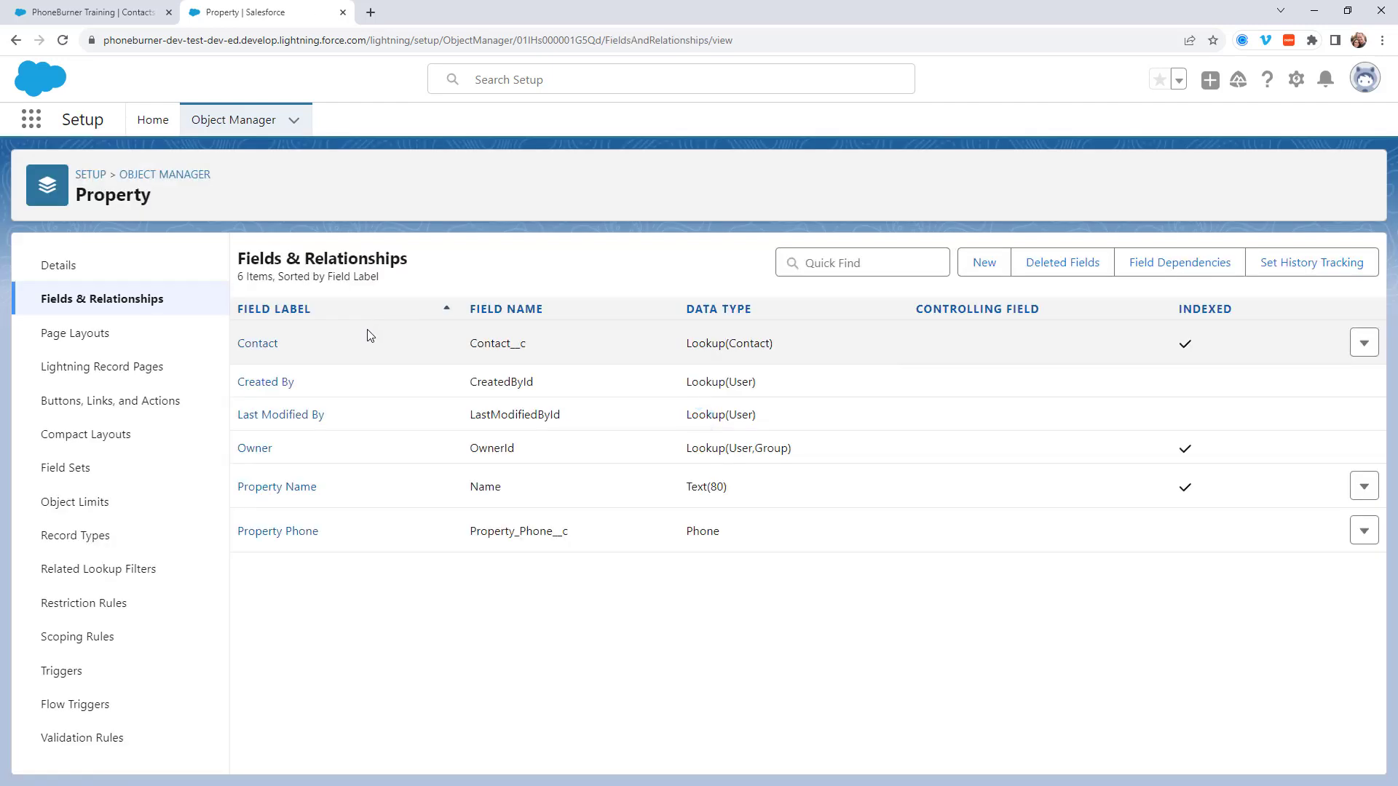
left_click(983, 263)
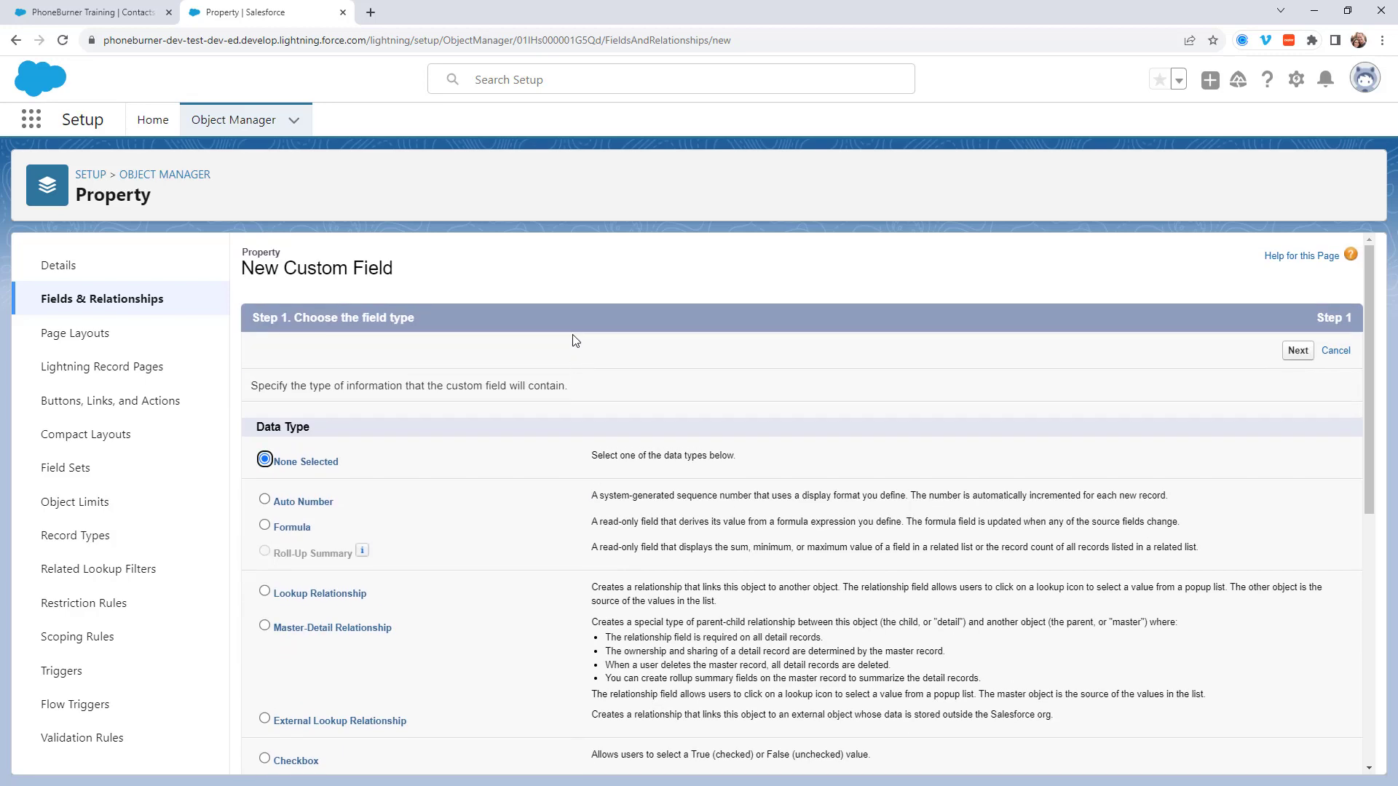
scroll(566, 347, "down", 4)
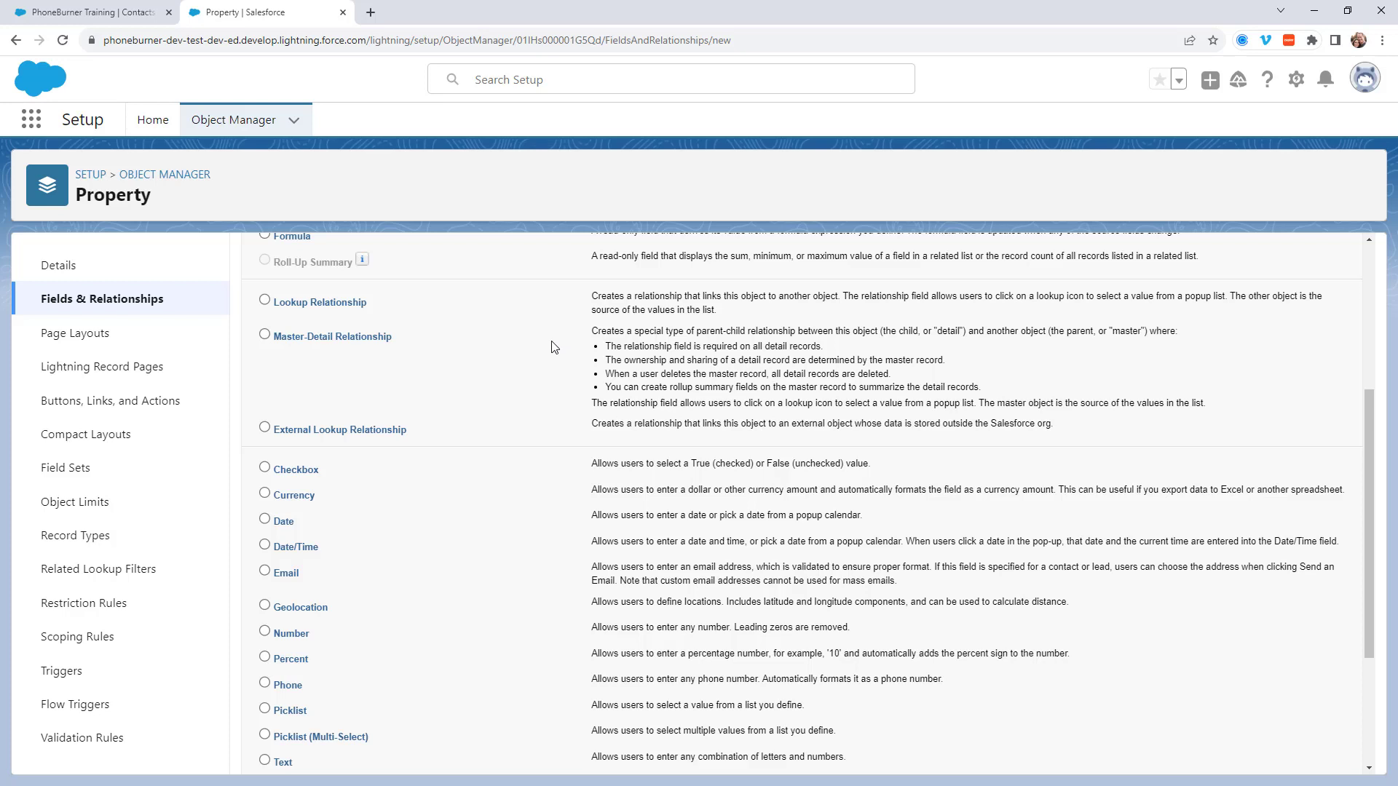
left_click(102, 12)
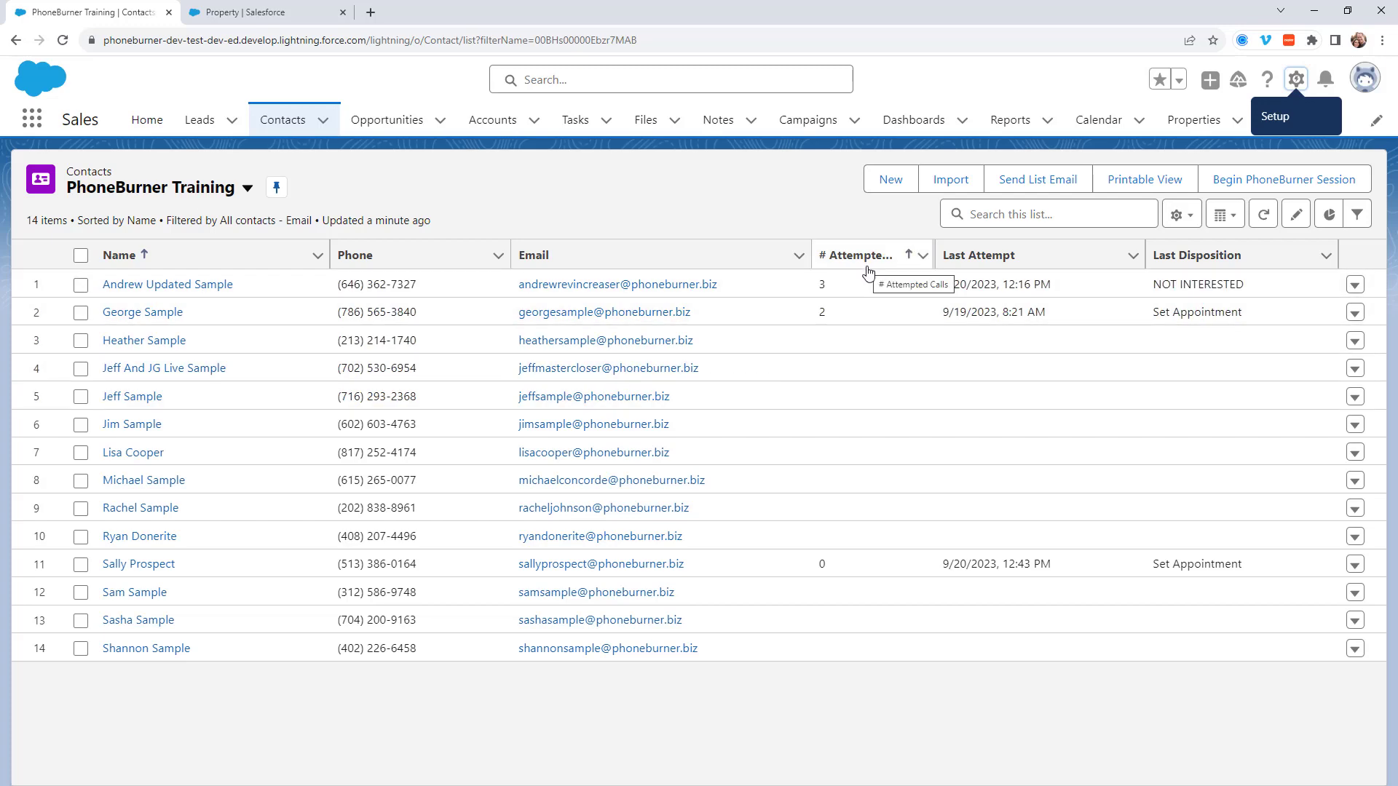
left_click(217, 17)
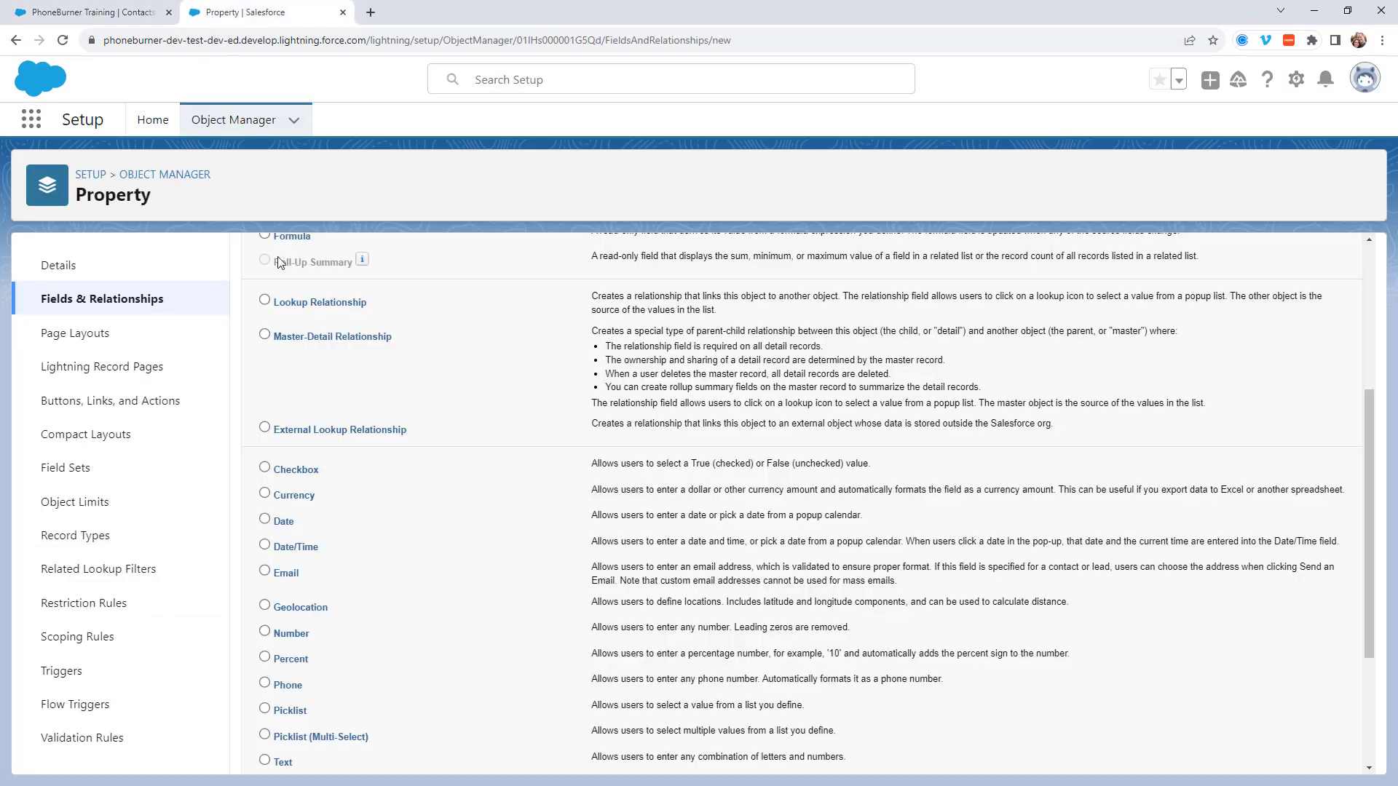
scroll(384, 473, "down", 2)
scroll(328, 480, "down", 1)
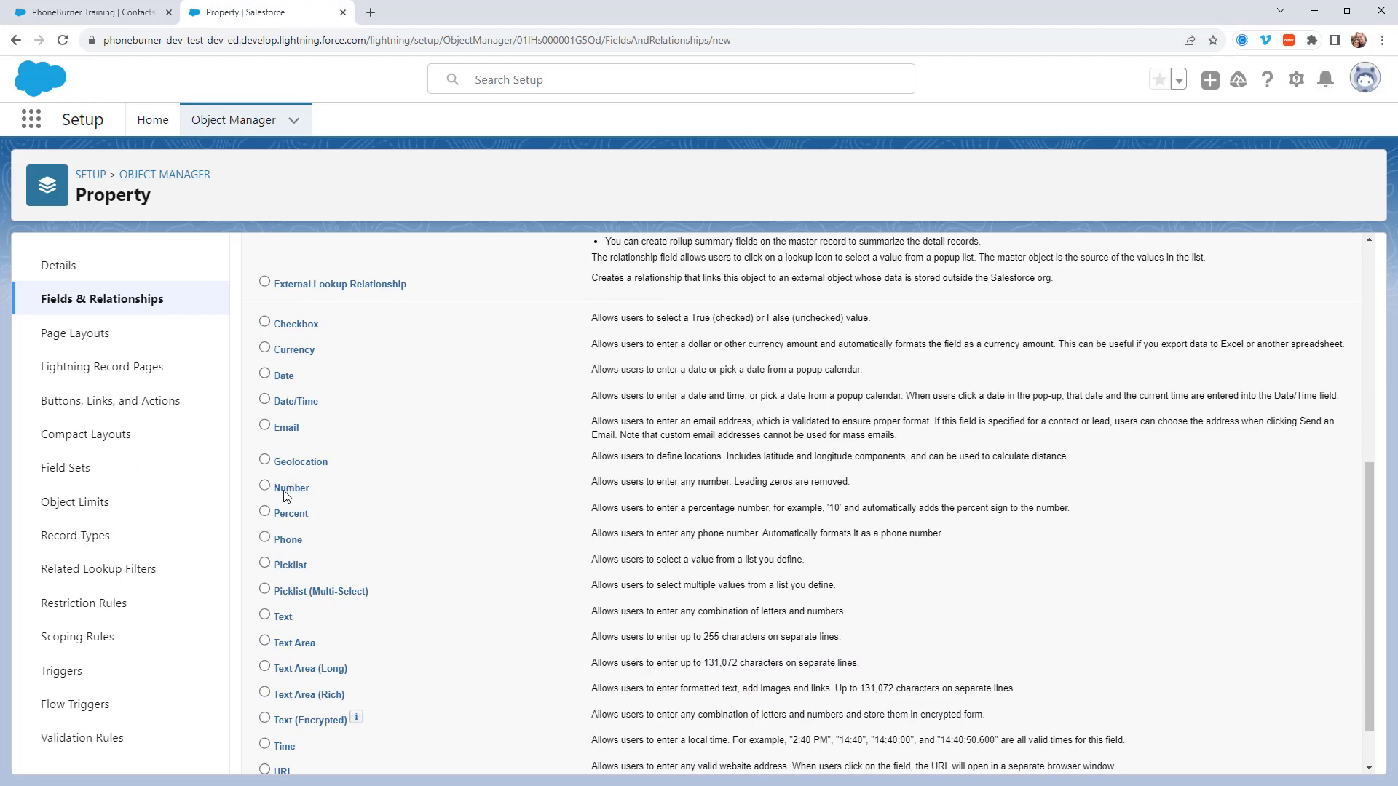
left_click(285, 488)
scroll(542, 524, "up", 6)
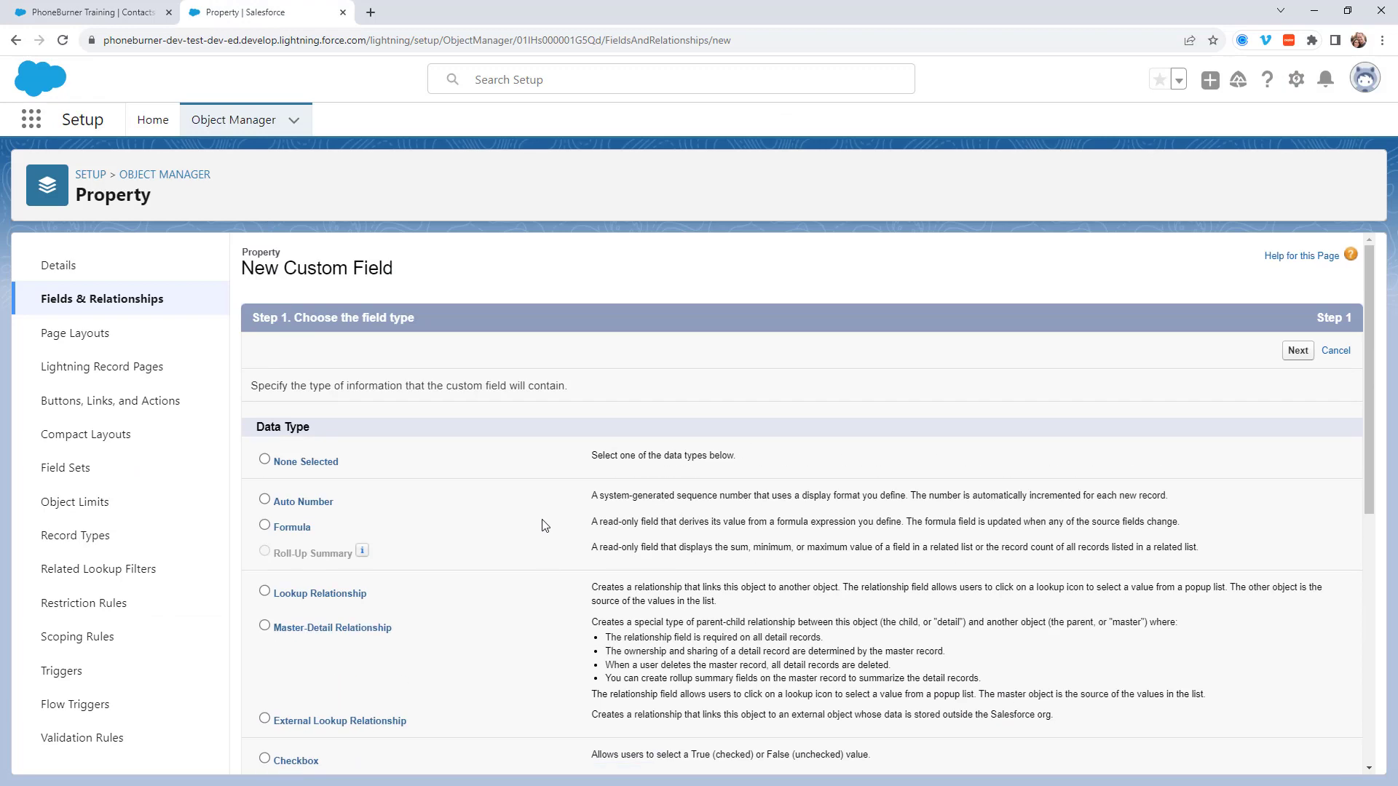
left_click(1296, 352)
Label the new number field "Number of Calls" and let its field name fill in from the label.
left_click(514, 390)
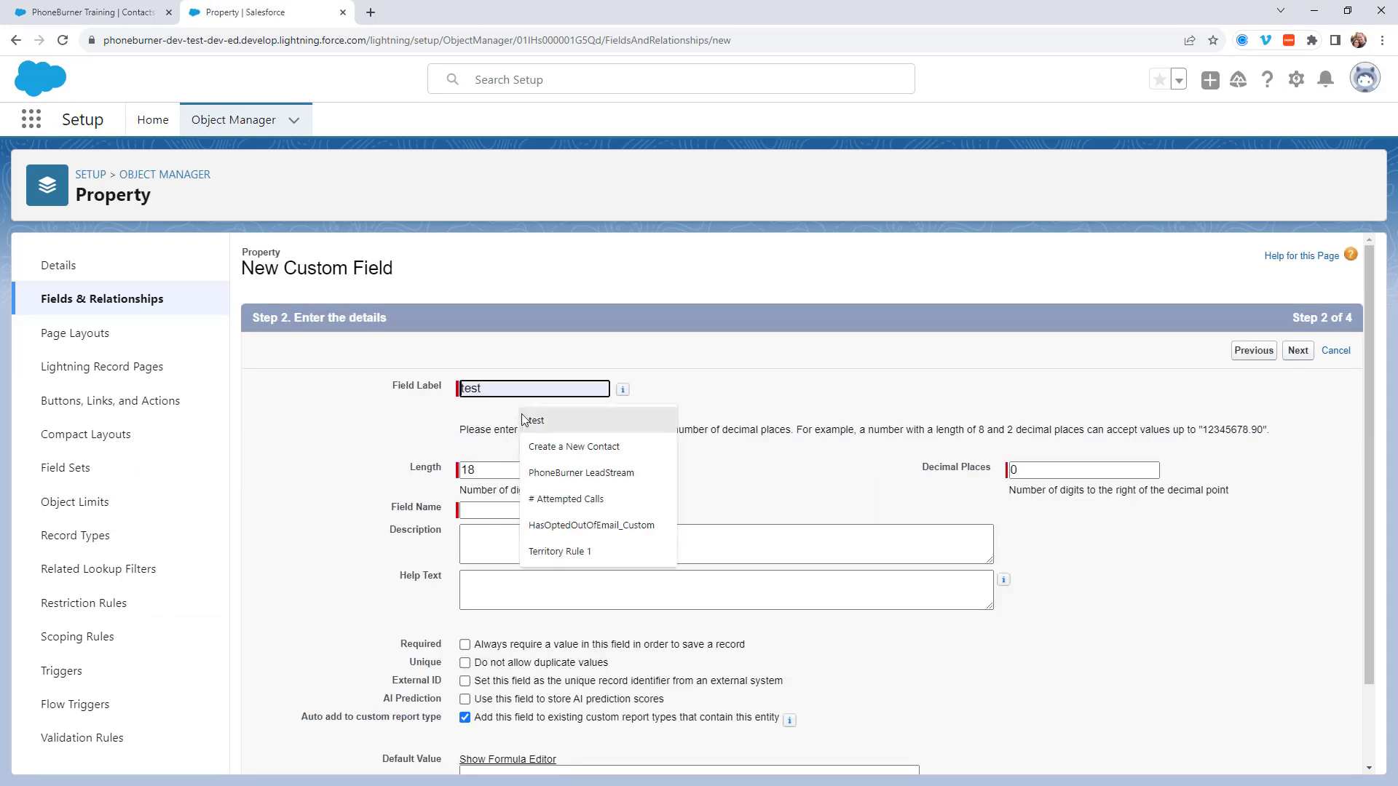
left_click(502, 411)
left_click(474, 389)
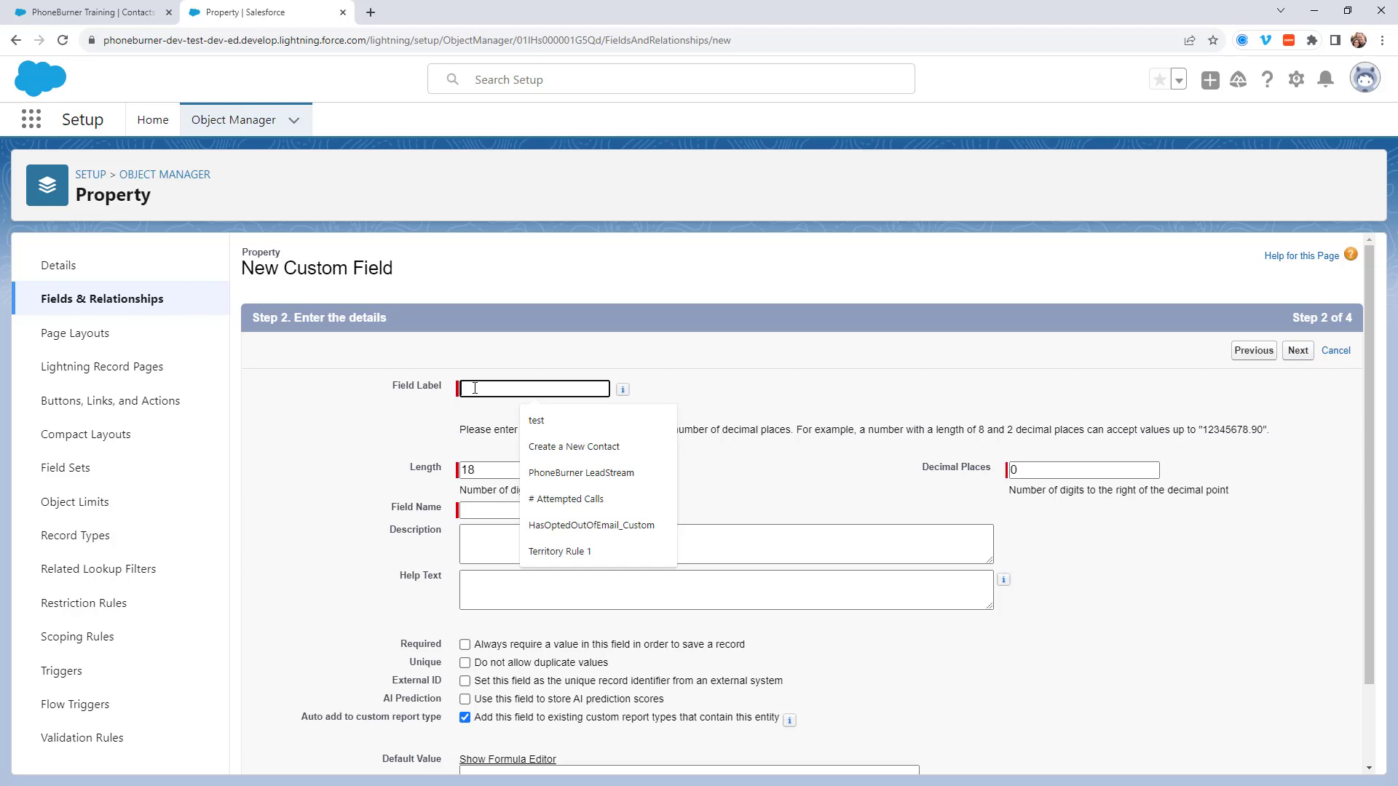
type("Number of Calls")
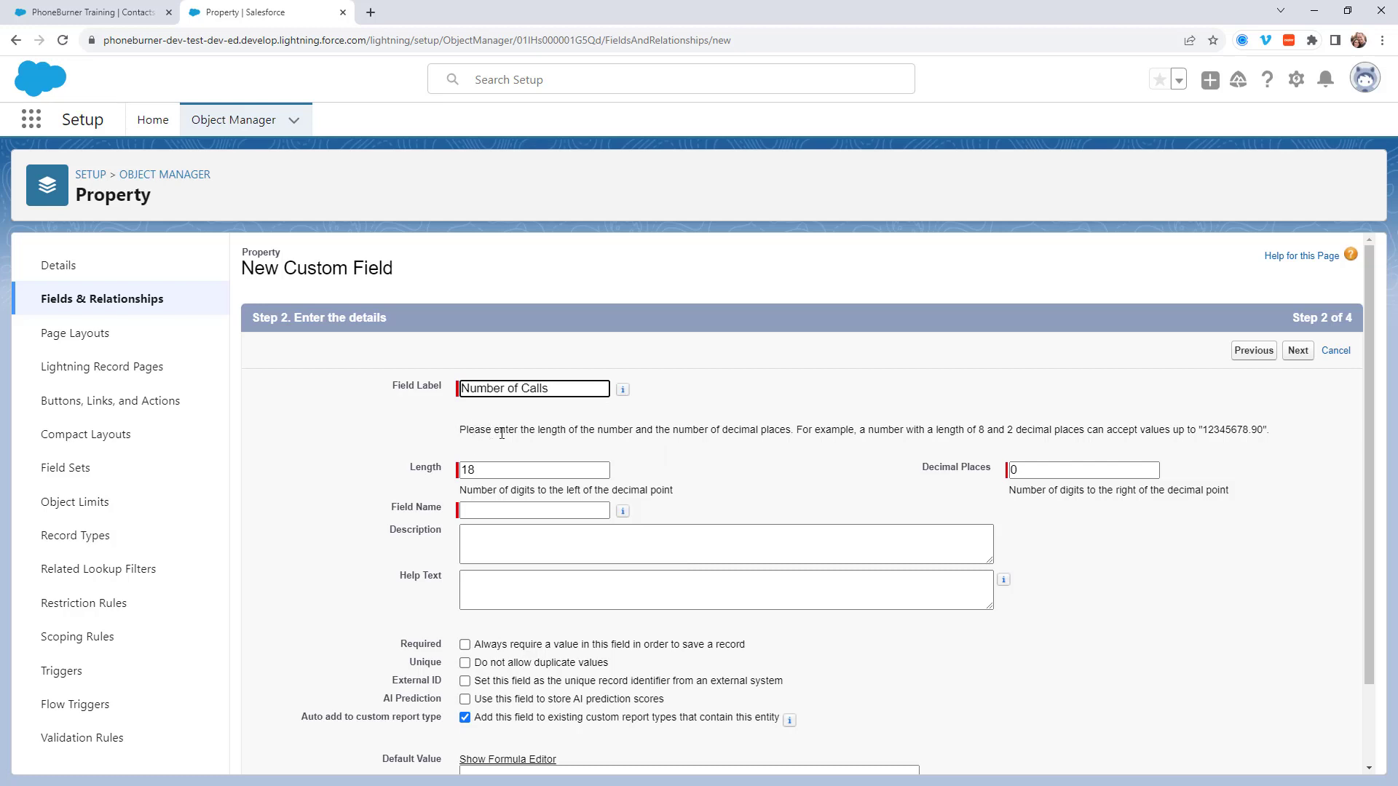
left_click(476, 465)
left_click(474, 458)
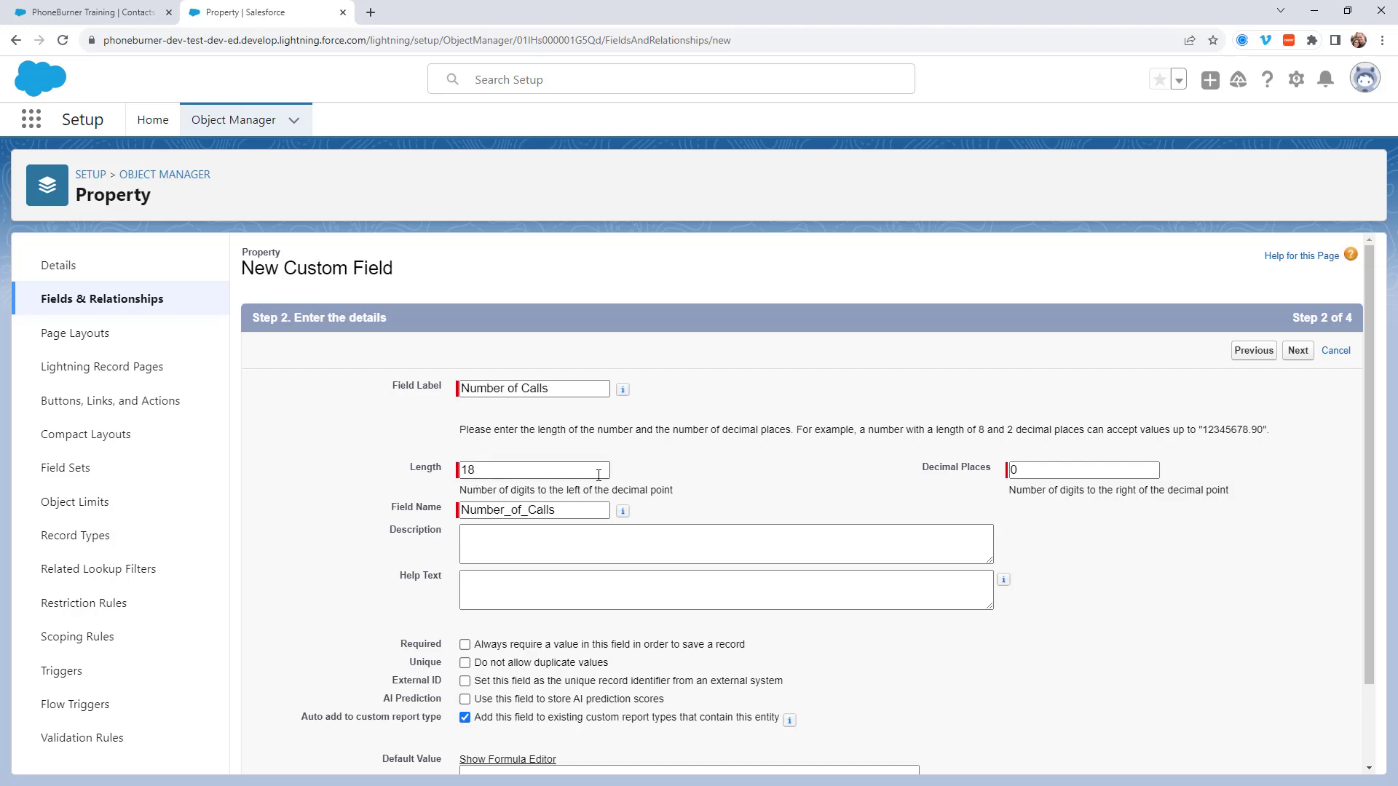
Describe the Number of Calls field as "used to track the total number of times a record has been called".
scroll(687, 481, "down", 1)
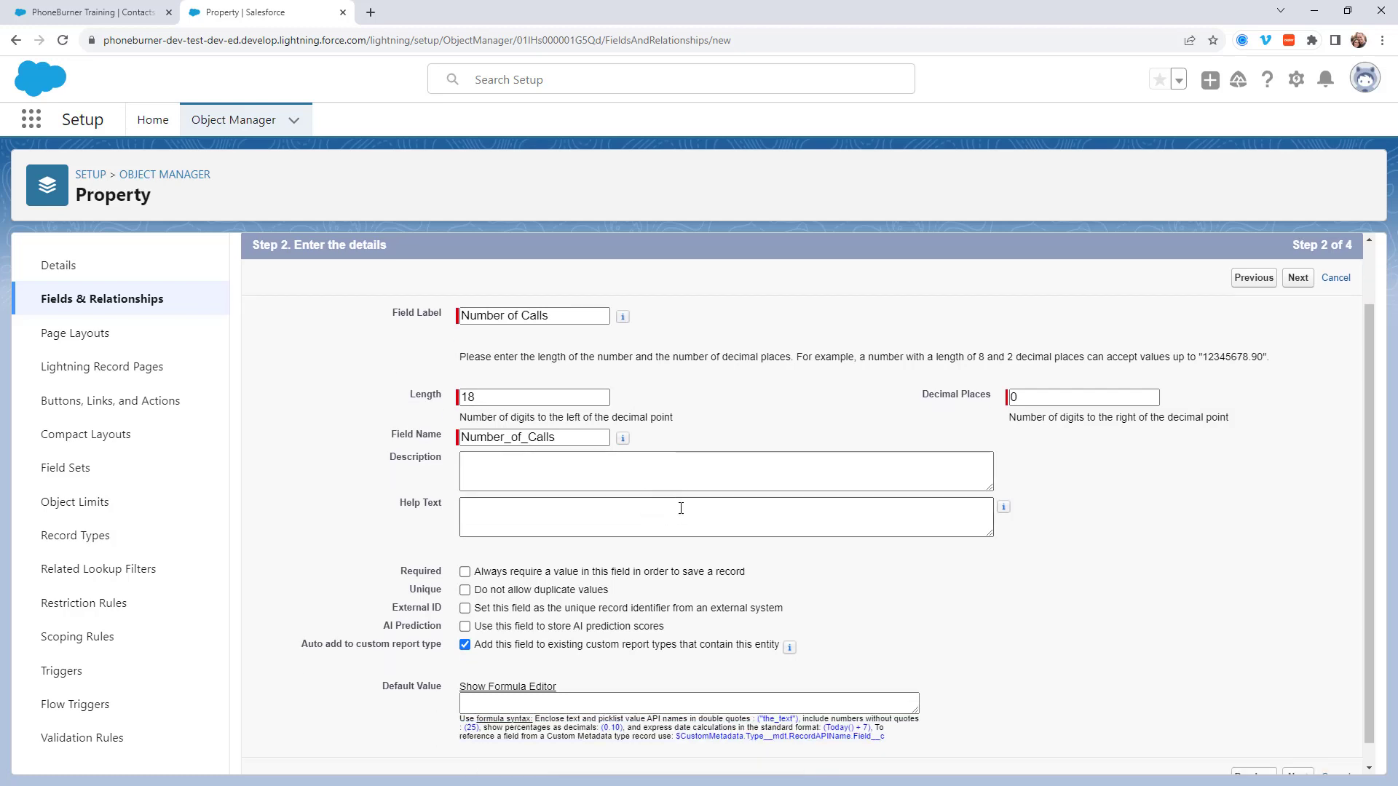
scroll(680, 508, "down", 1)
left_click(534, 450)
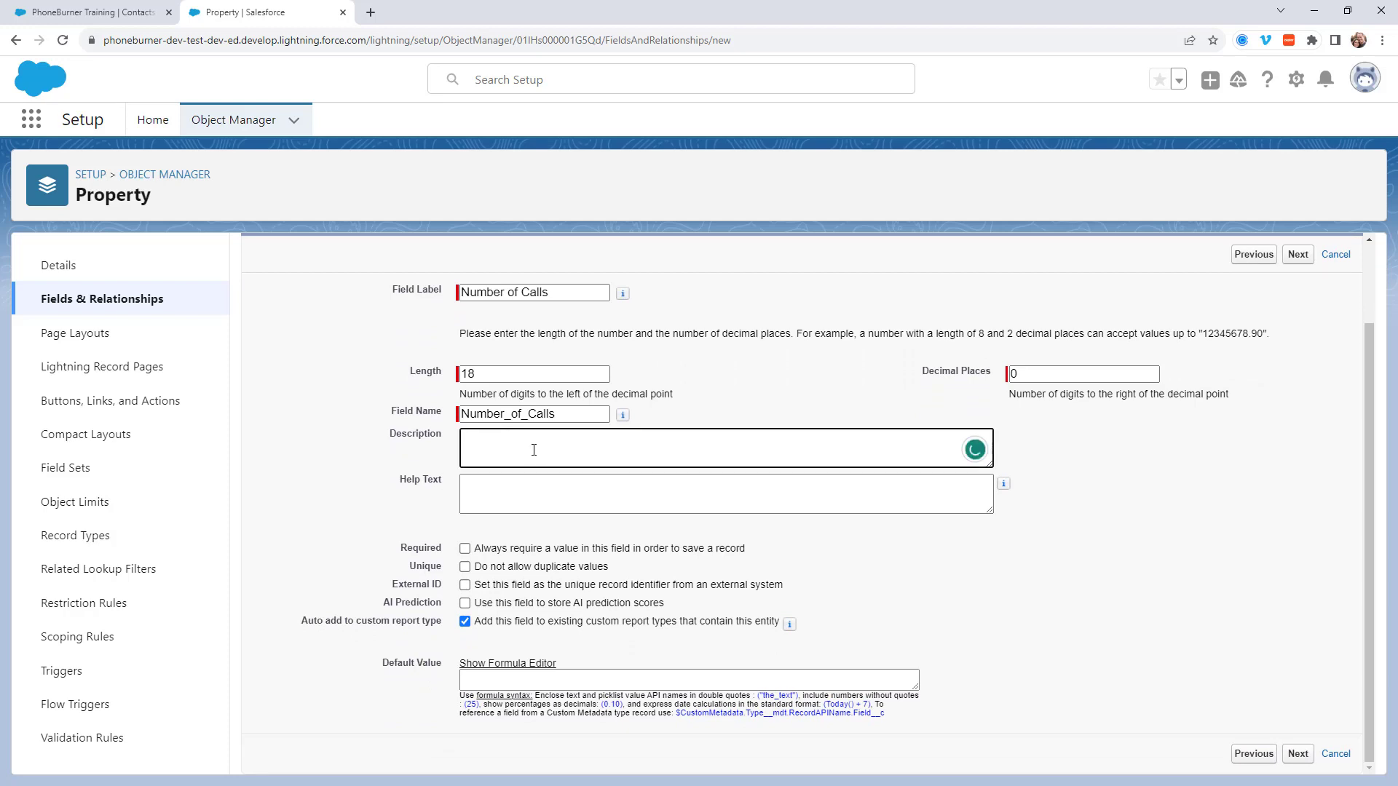
type("used to track the total number of times a record has been called")
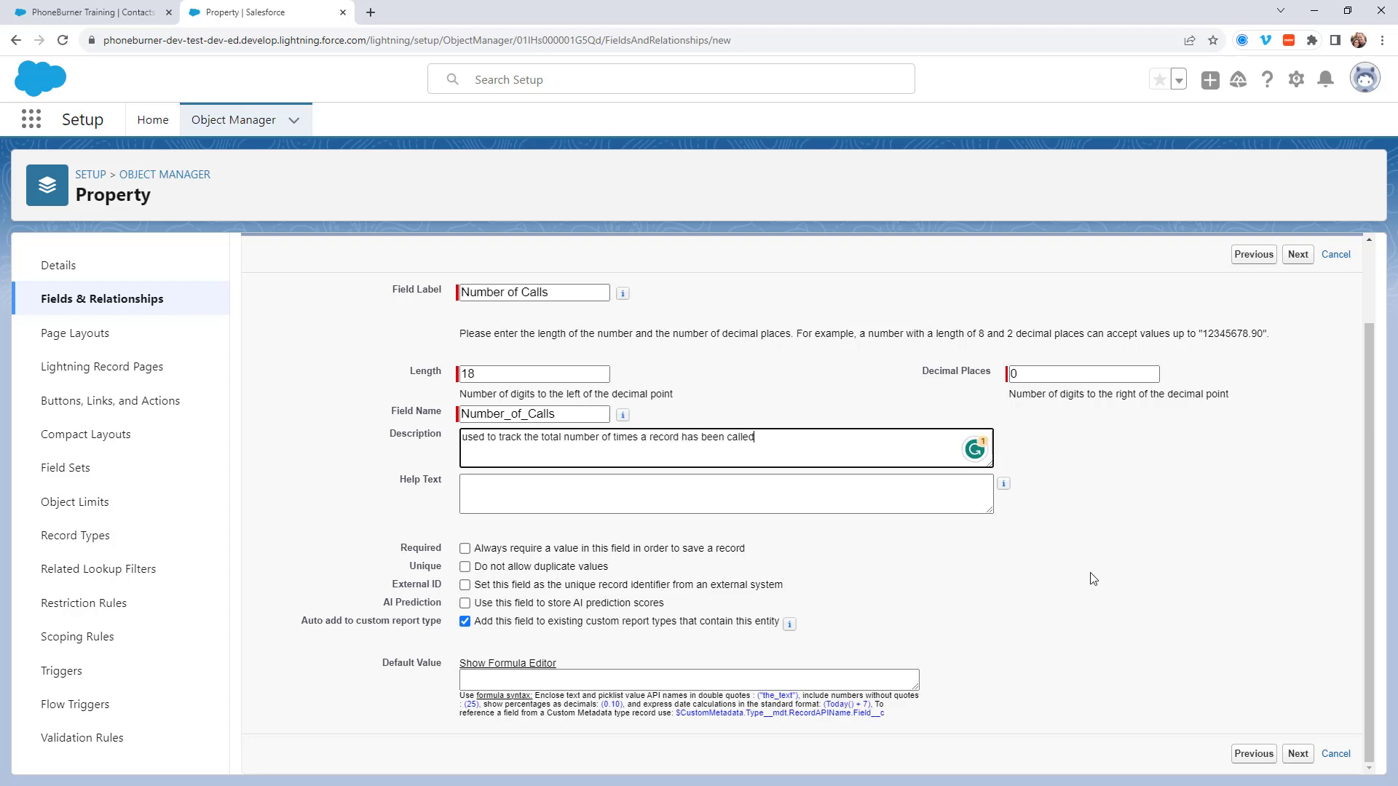
Accept the default field-level security and Property Layout for Number of Calls, save it and begin another custom field.
left_click(1298, 753)
scroll(1052, 468, "down", 4)
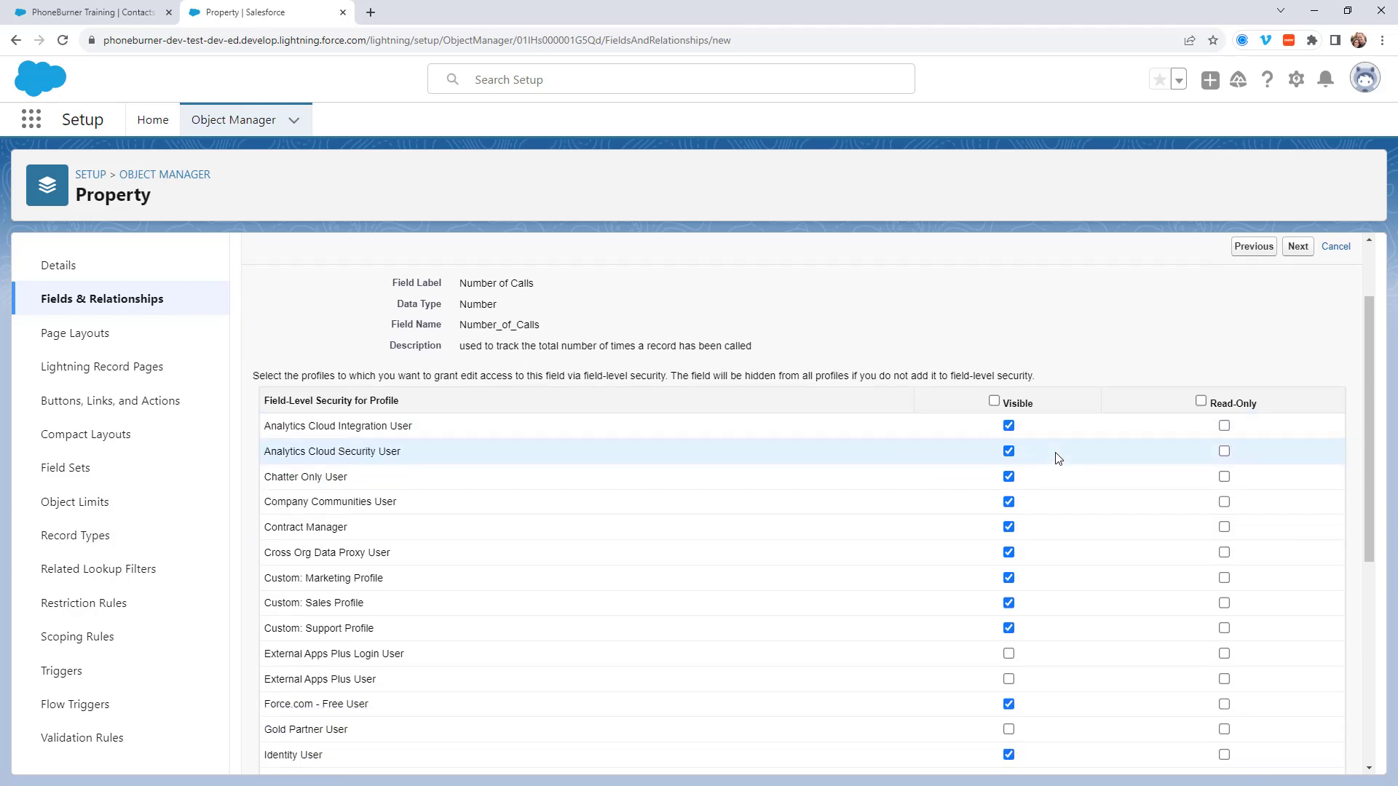
scroll(1051, 468, "up", 4)
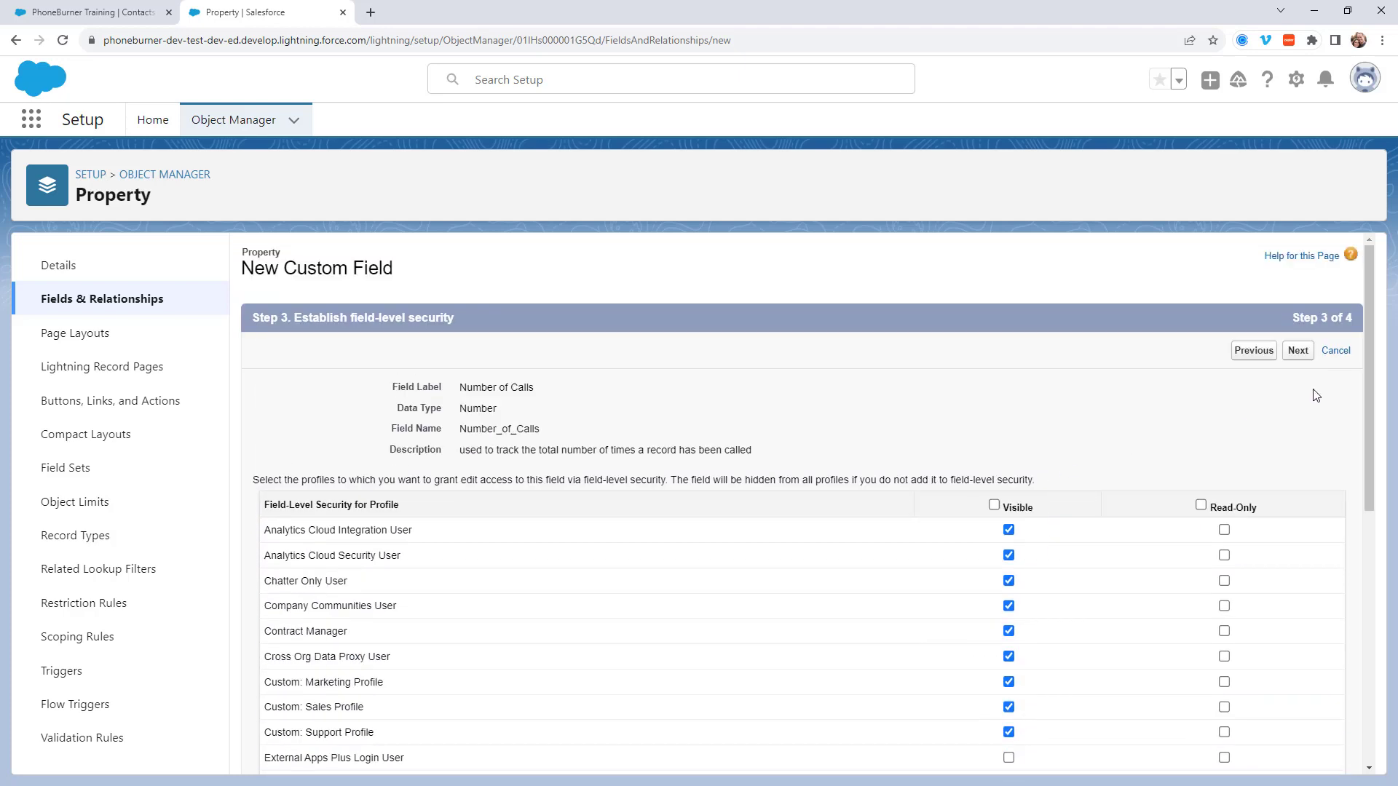
left_click(1298, 350)
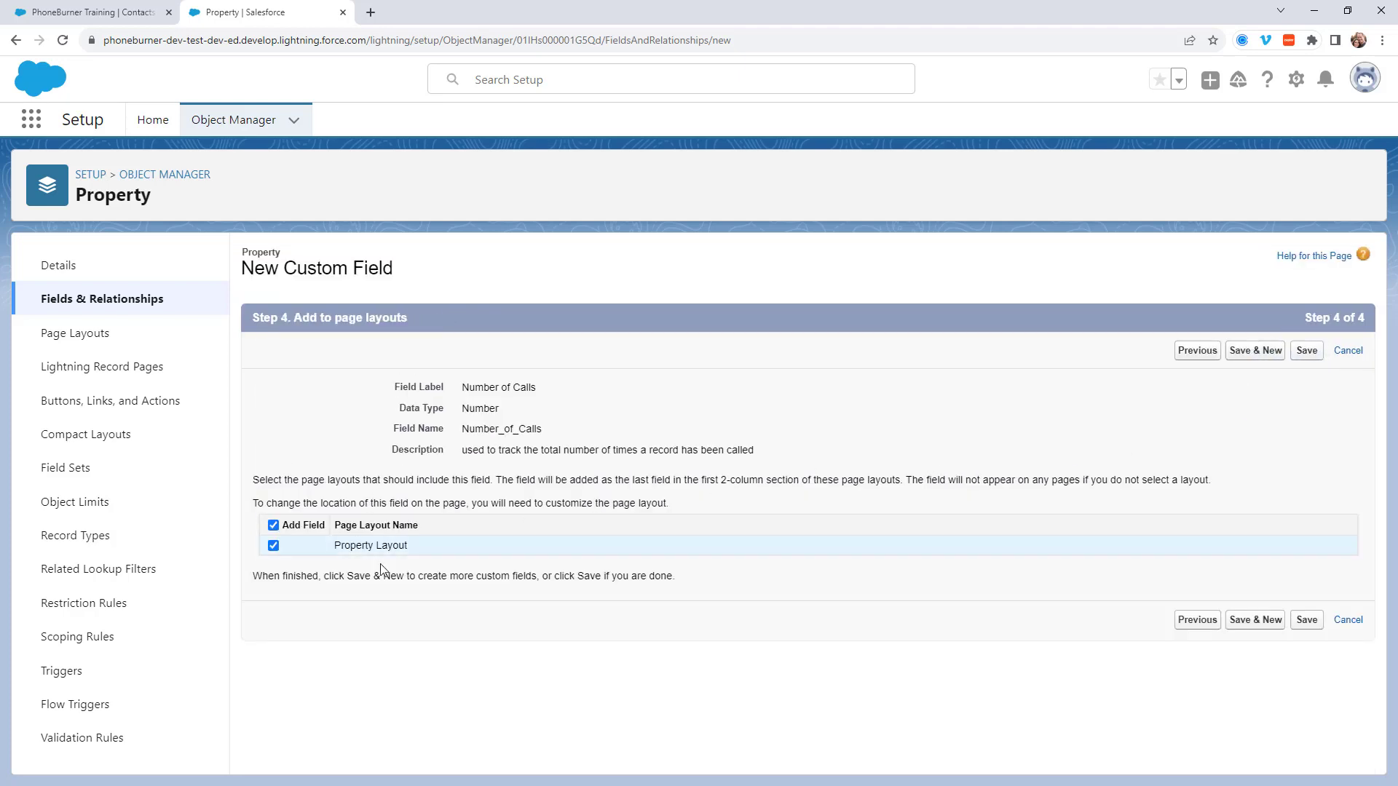
left_click(1254, 352)
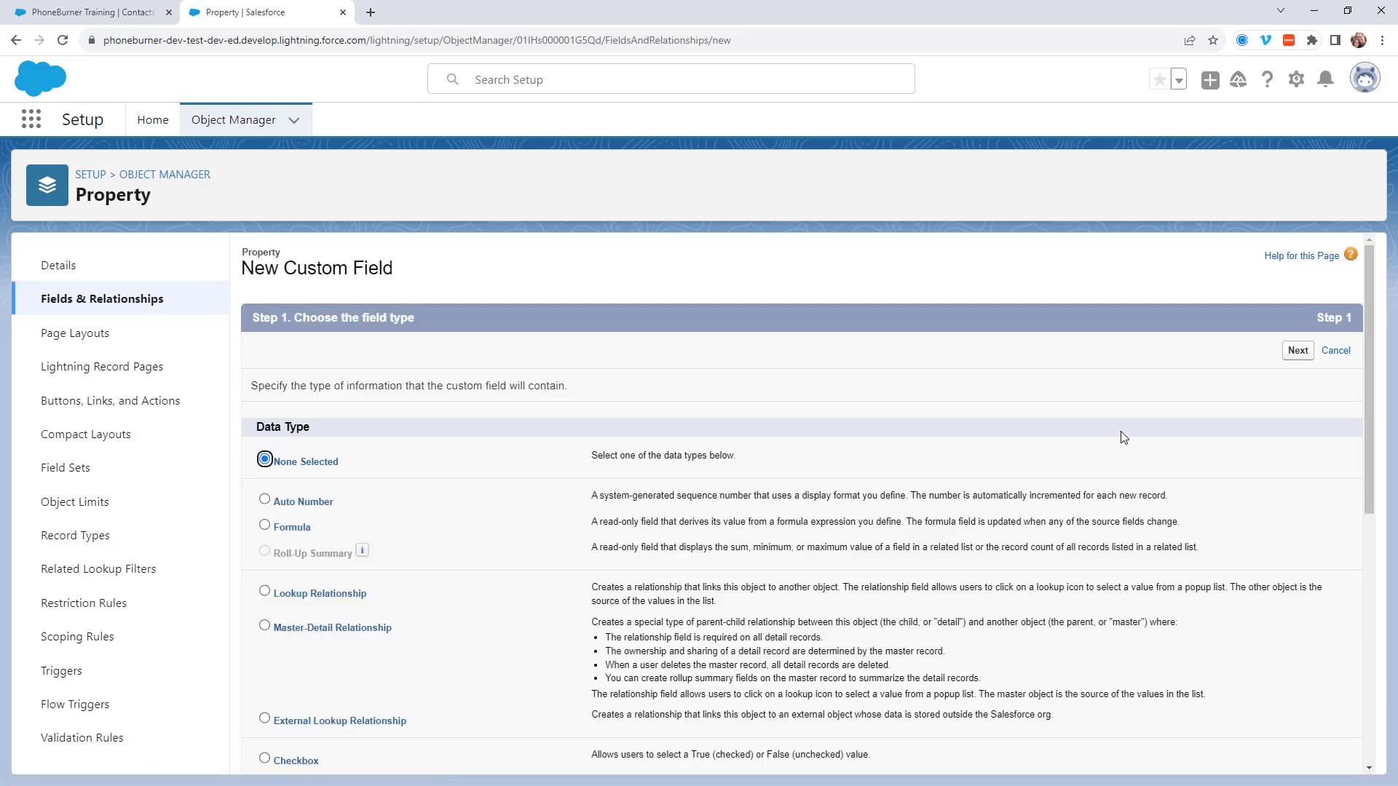
Choose Date/Time as the second custom field's data type, after consulting the Contacts list, and proceed to its details.
left_click(87, 10)
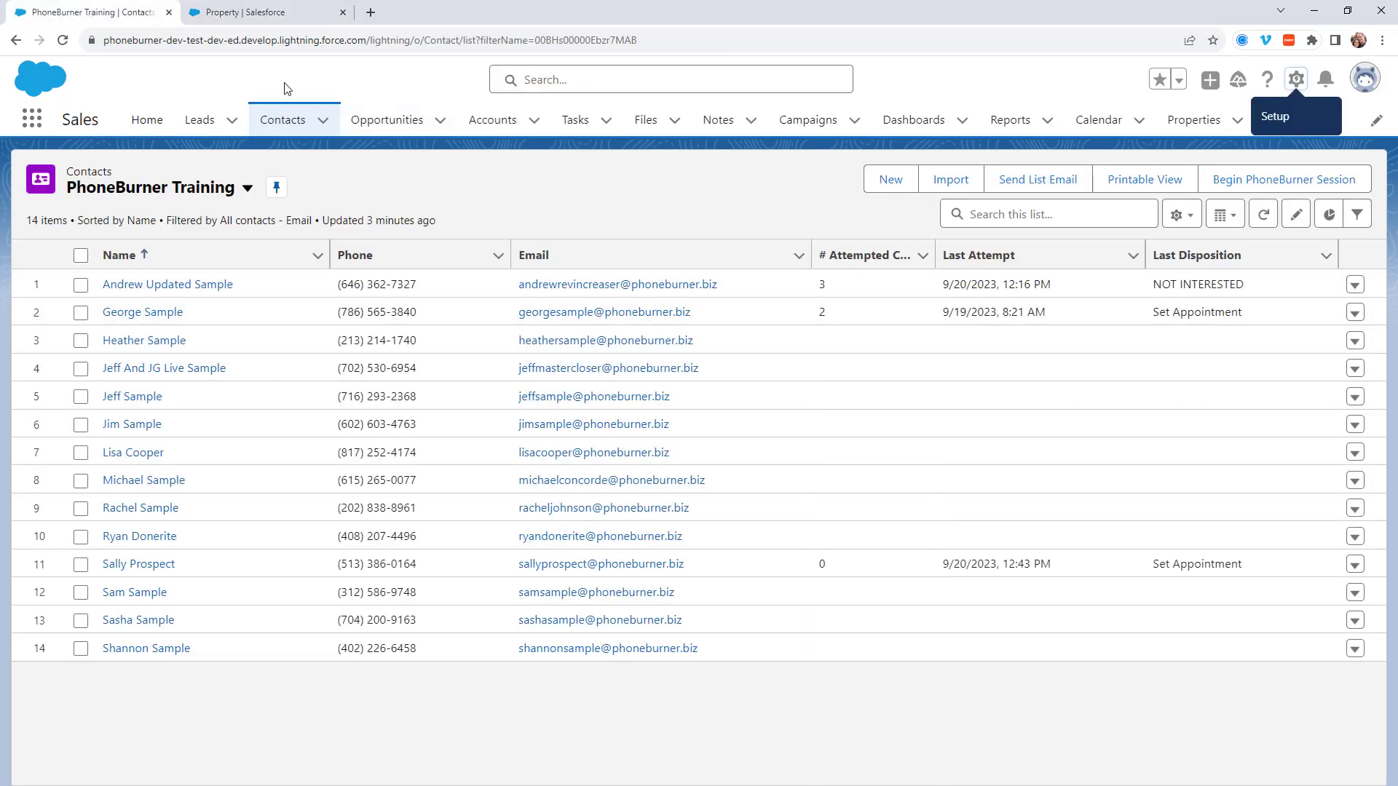
left_click(248, 11)
scroll(411, 552, "down", 4)
scroll(412, 551, "down", 1)
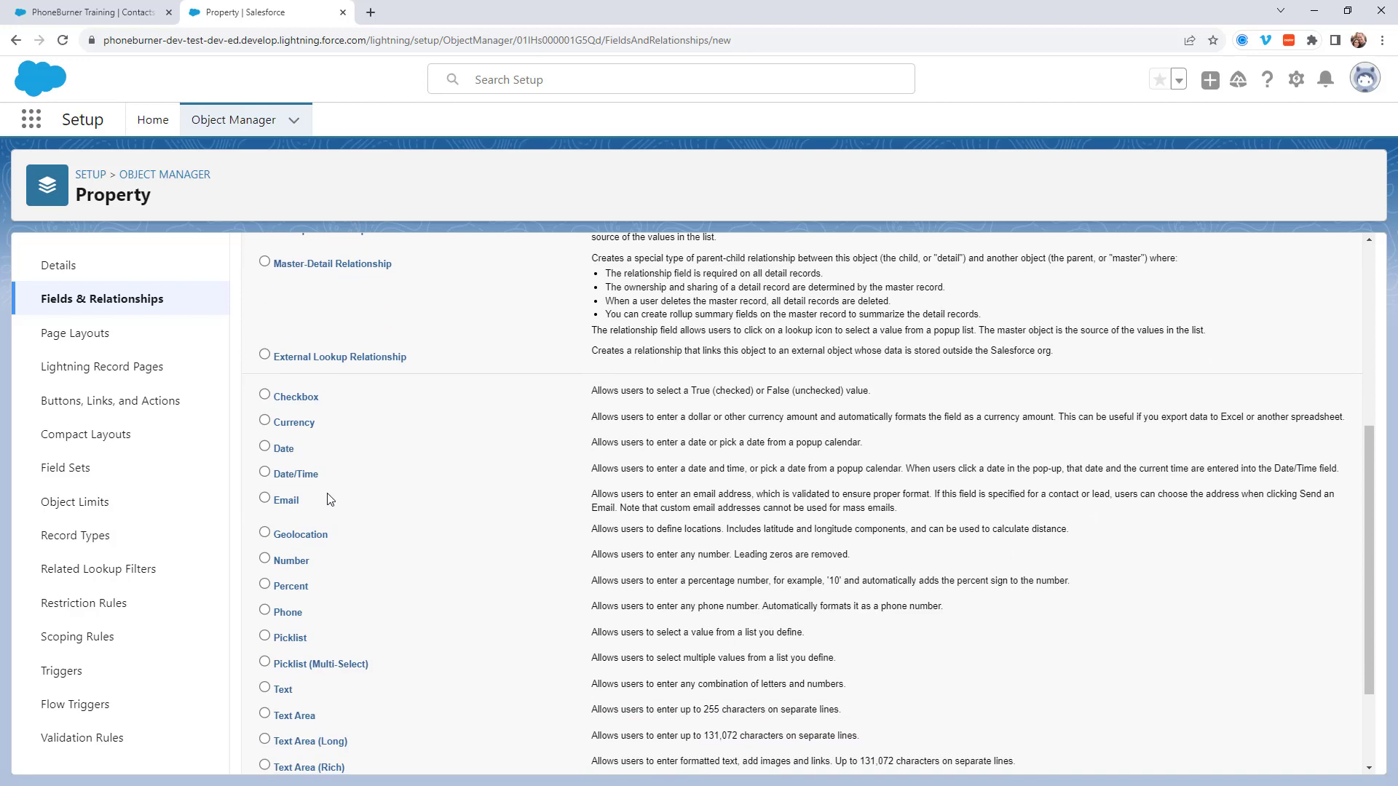
left_click(264, 473)
scroll(453, 556, "up", 5)
left_click(1297, 351)
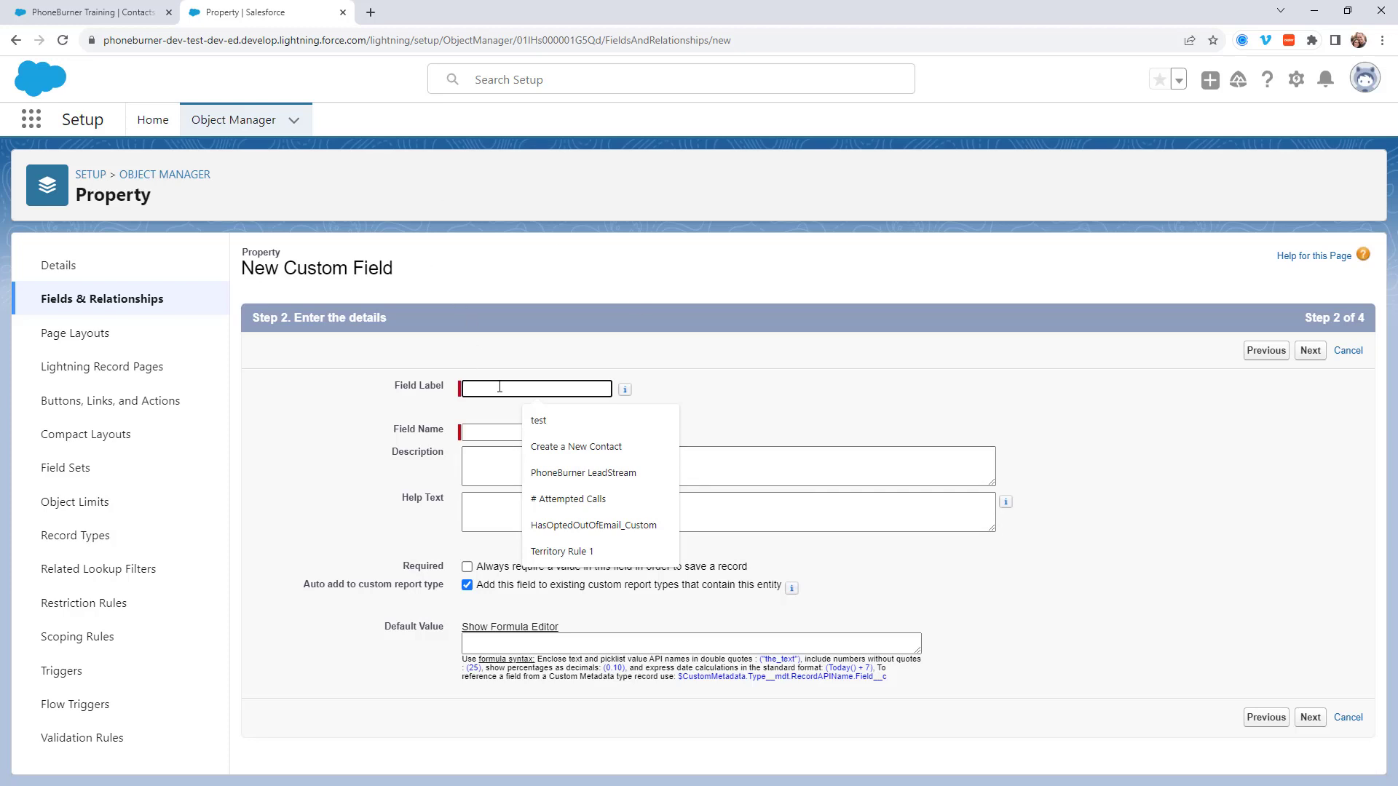
Label the field "Last Call Date/Time" and describe it as "last time the record was called using PhoneBurner".
type("Last Call Date/Time")
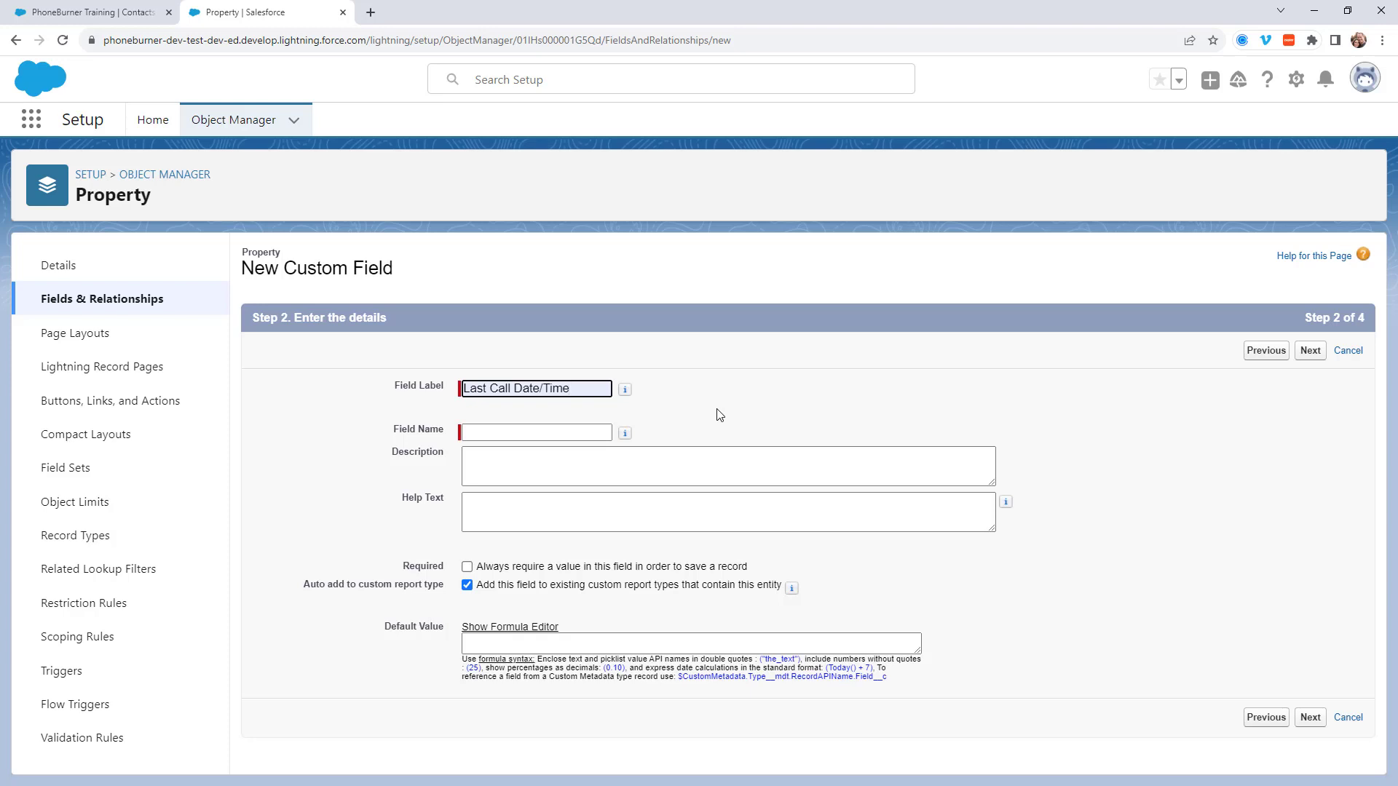
left_click(653, 463)
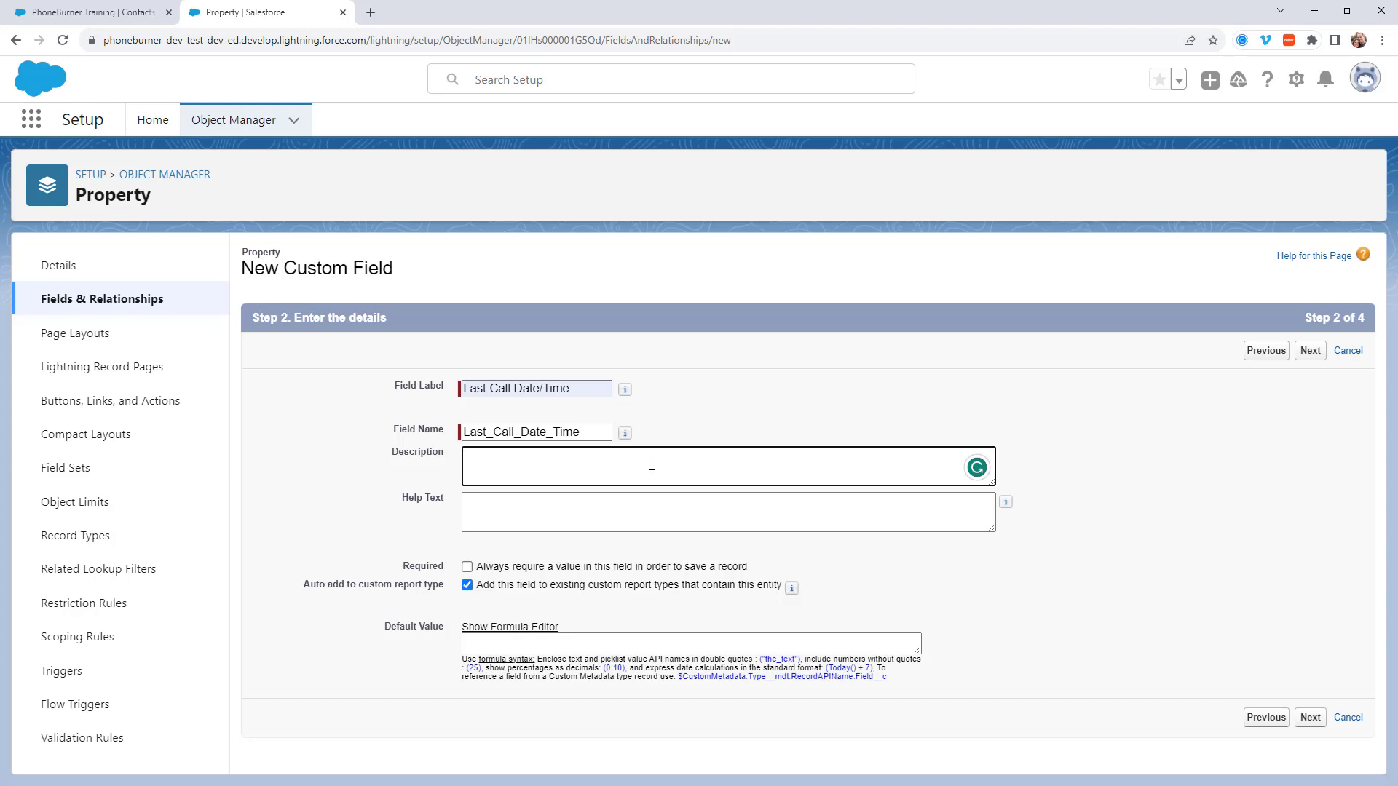
type("last time the record was called u")
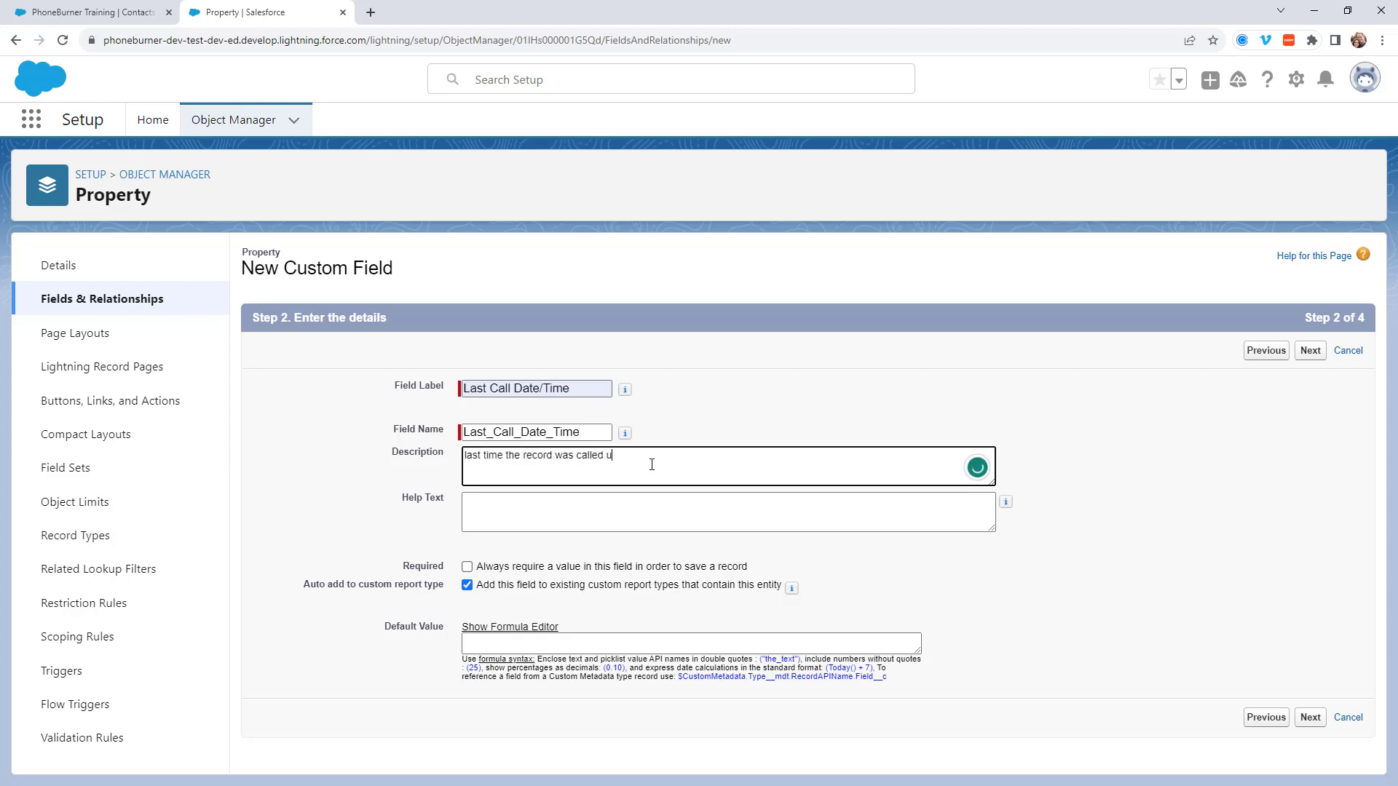
type("sing PhoneBurner")
Keep the default profile visibility and Property Layout for Last Call Date/Time, save it and begin a third custom field.
left_click(1310, 352)
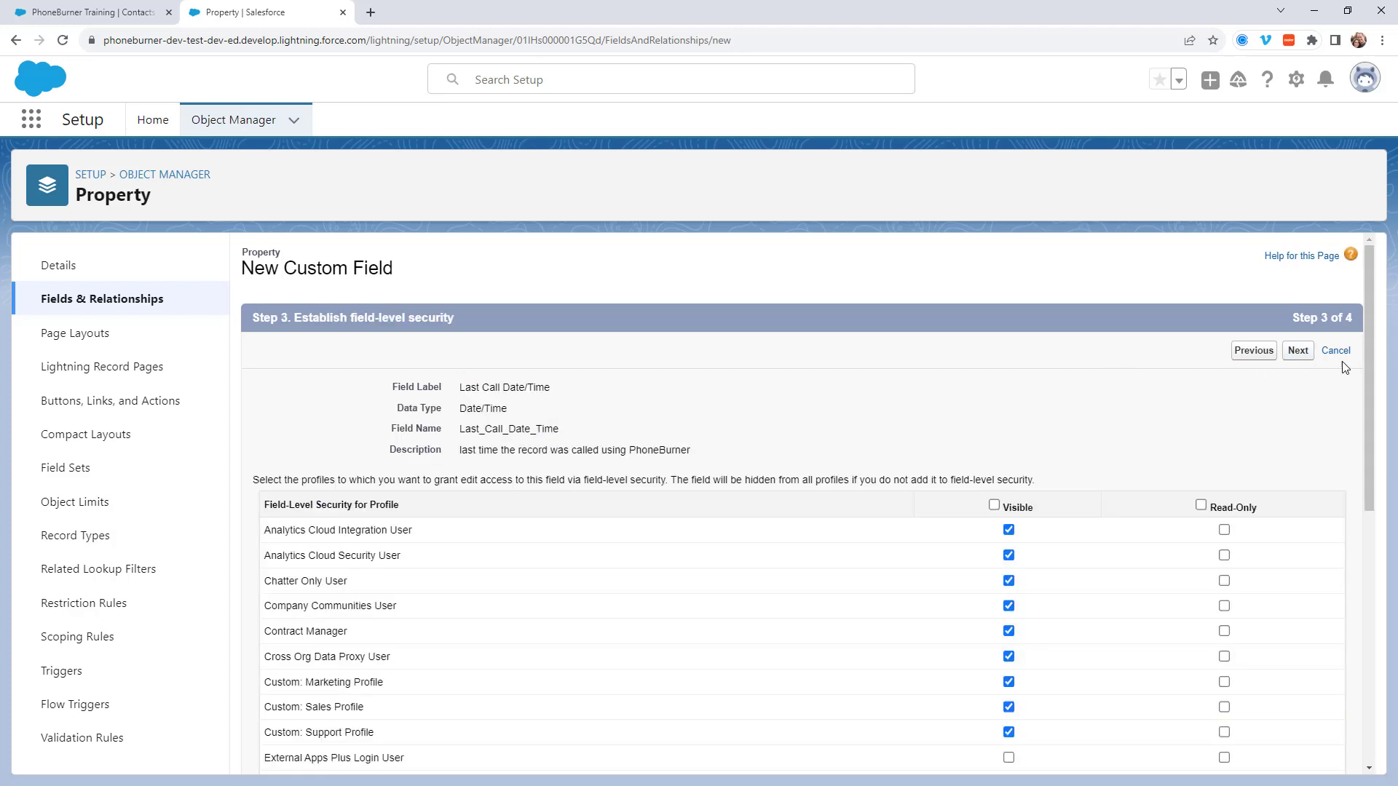
left_click(1297, 351)
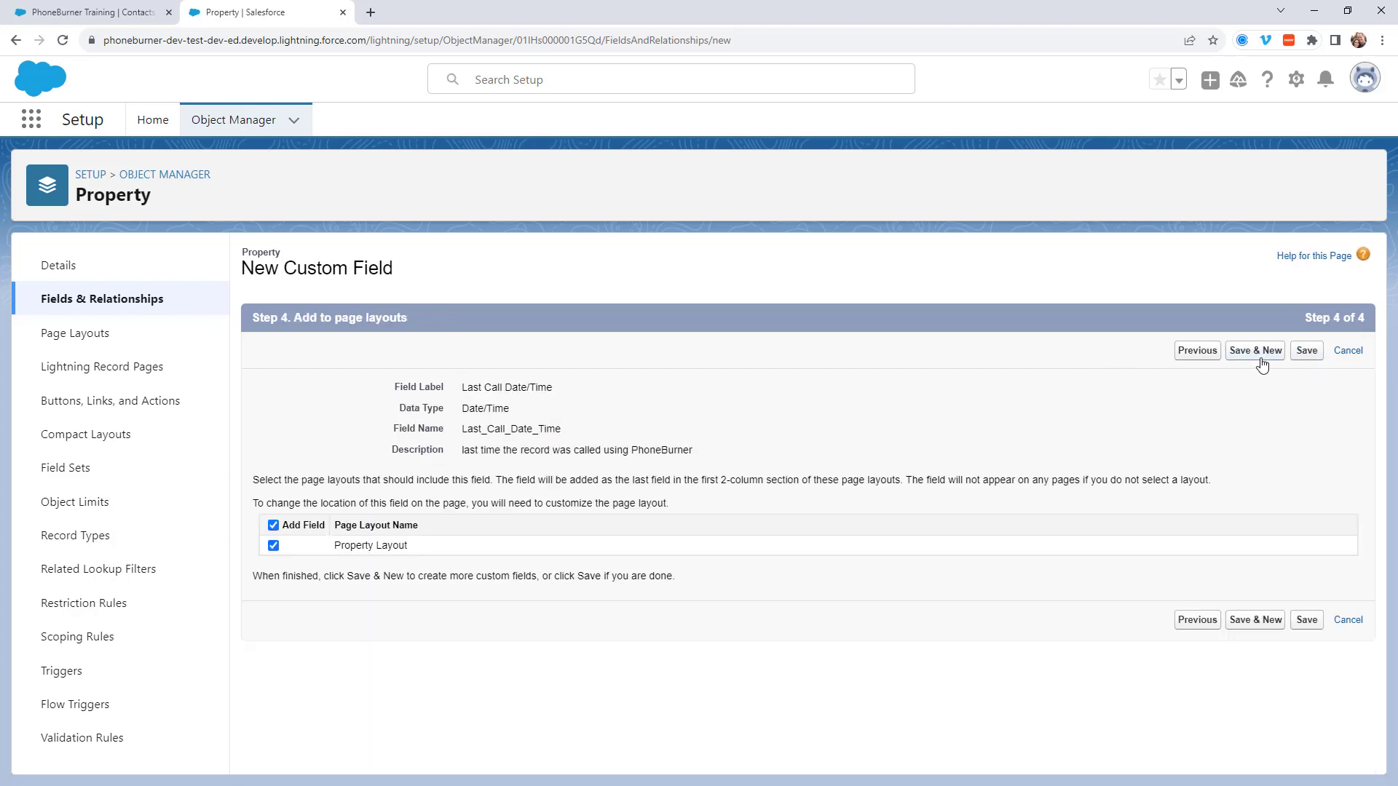
left_click(1258, 352)
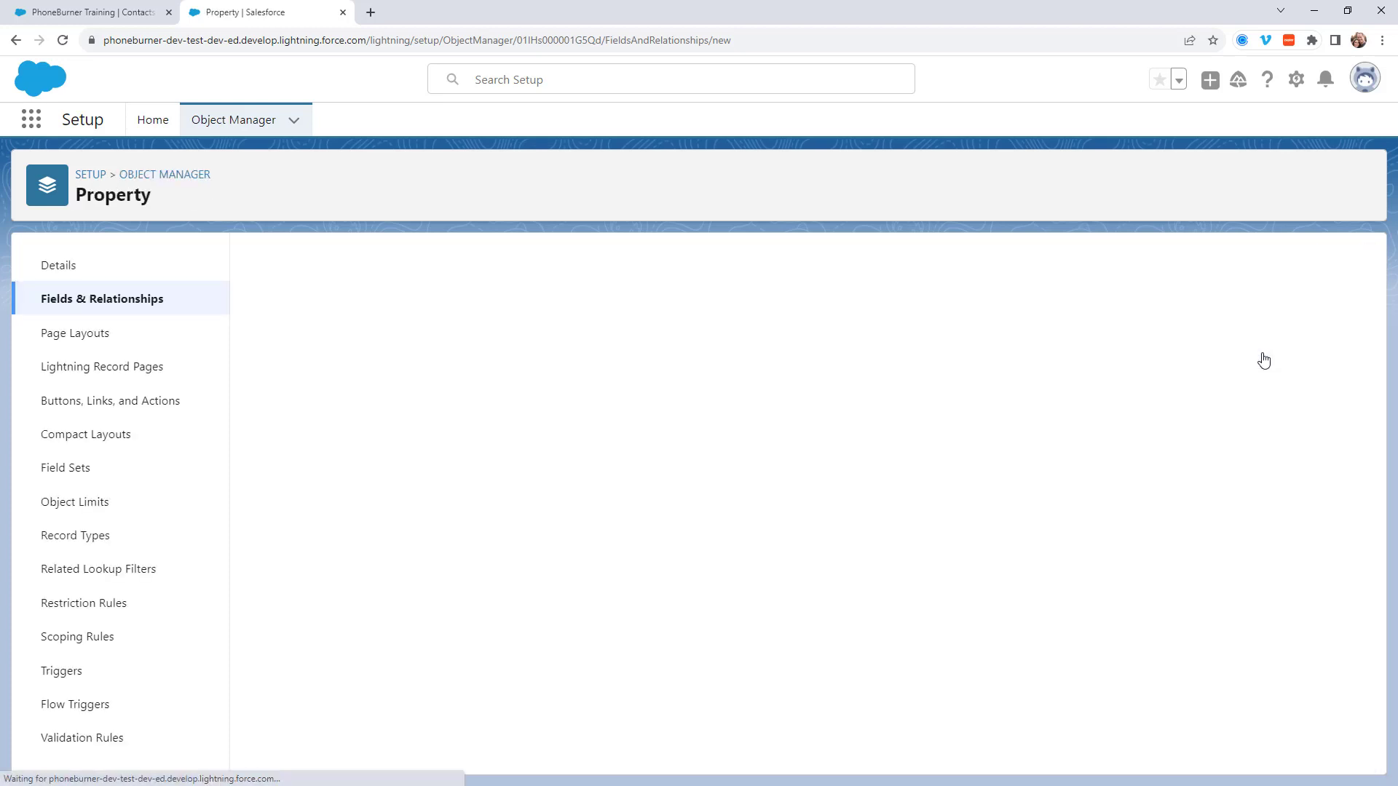
Choose Text as the third custom field's data type, after consulting the Contacts list, and proceed to its details.
left_click(111, 17)
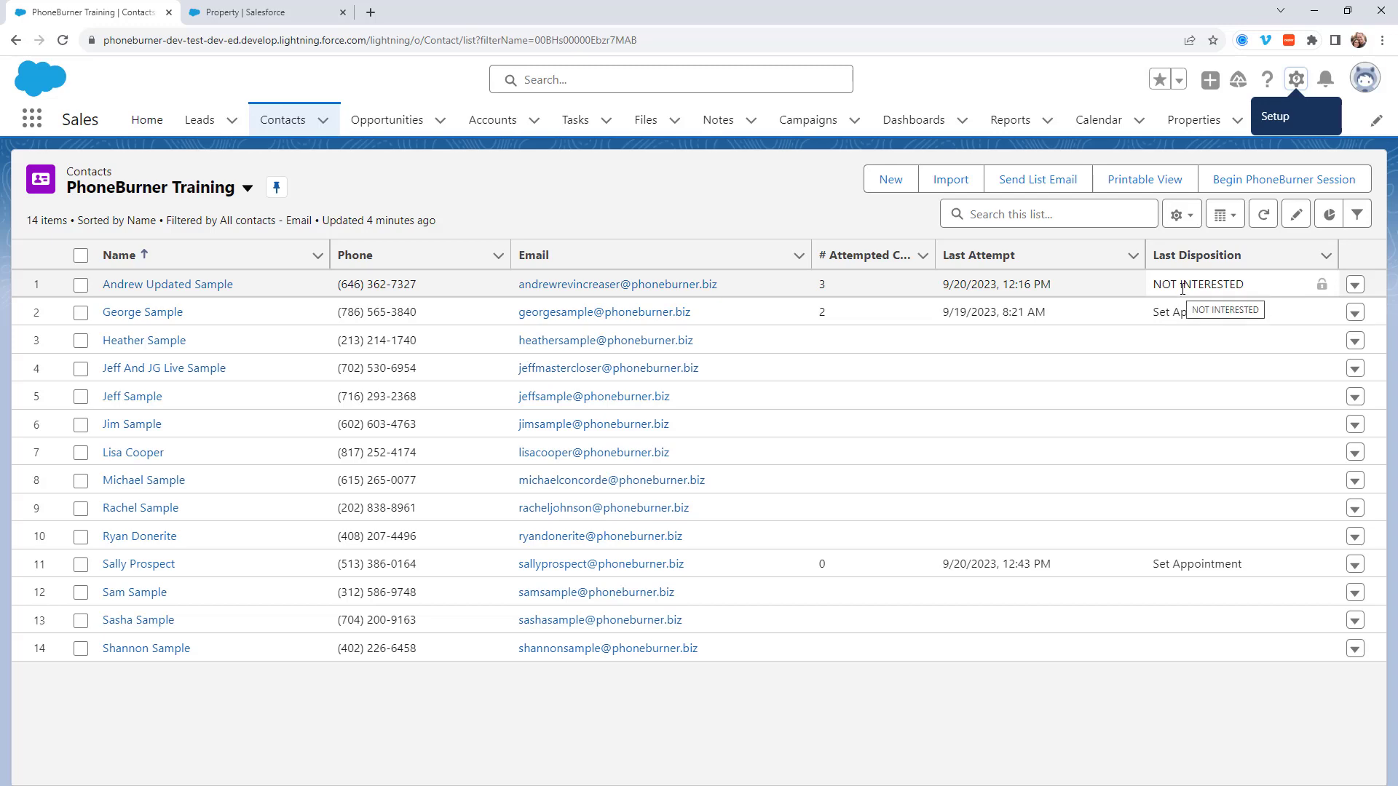
left_click(236, 25)
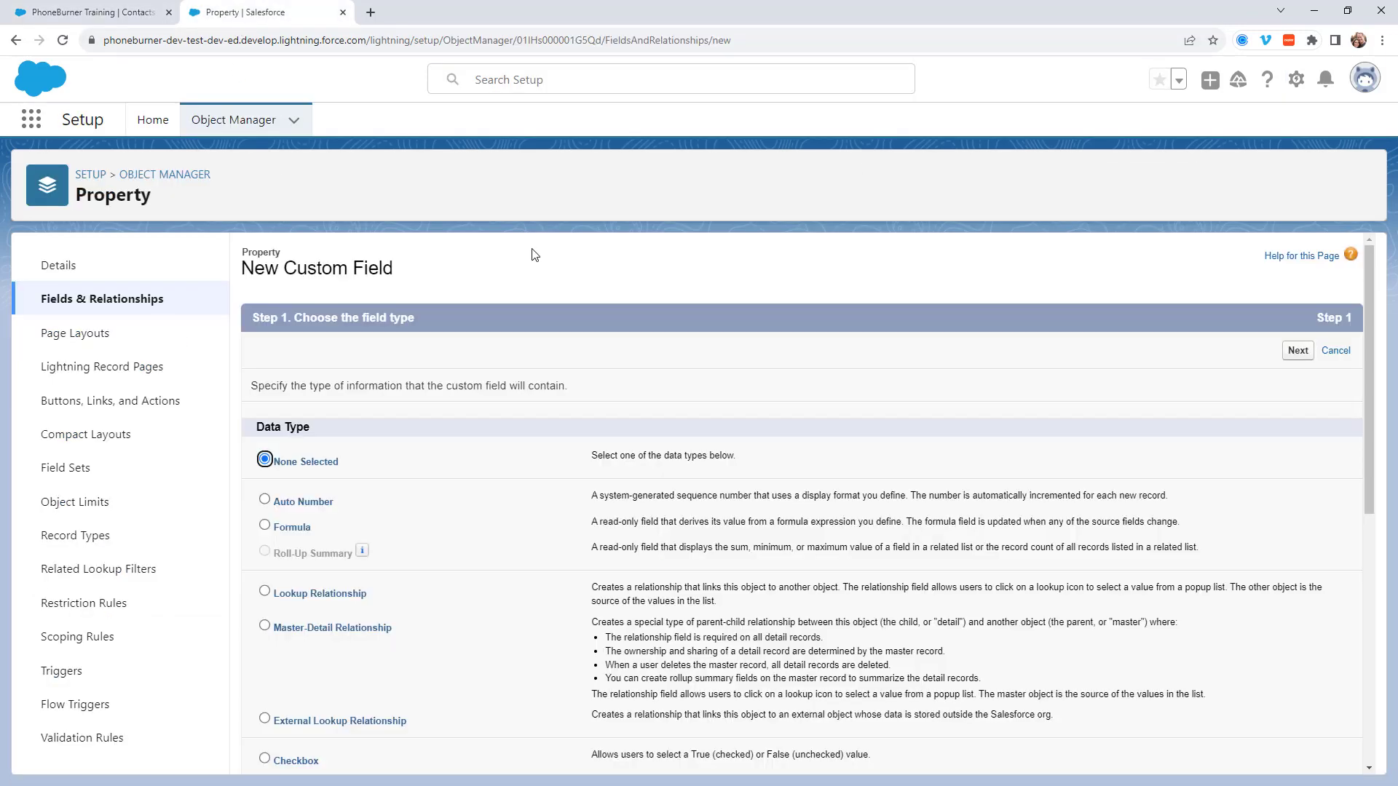
scroll(629, 470, "down", 6)
scroll(569, 464, "down", 1)
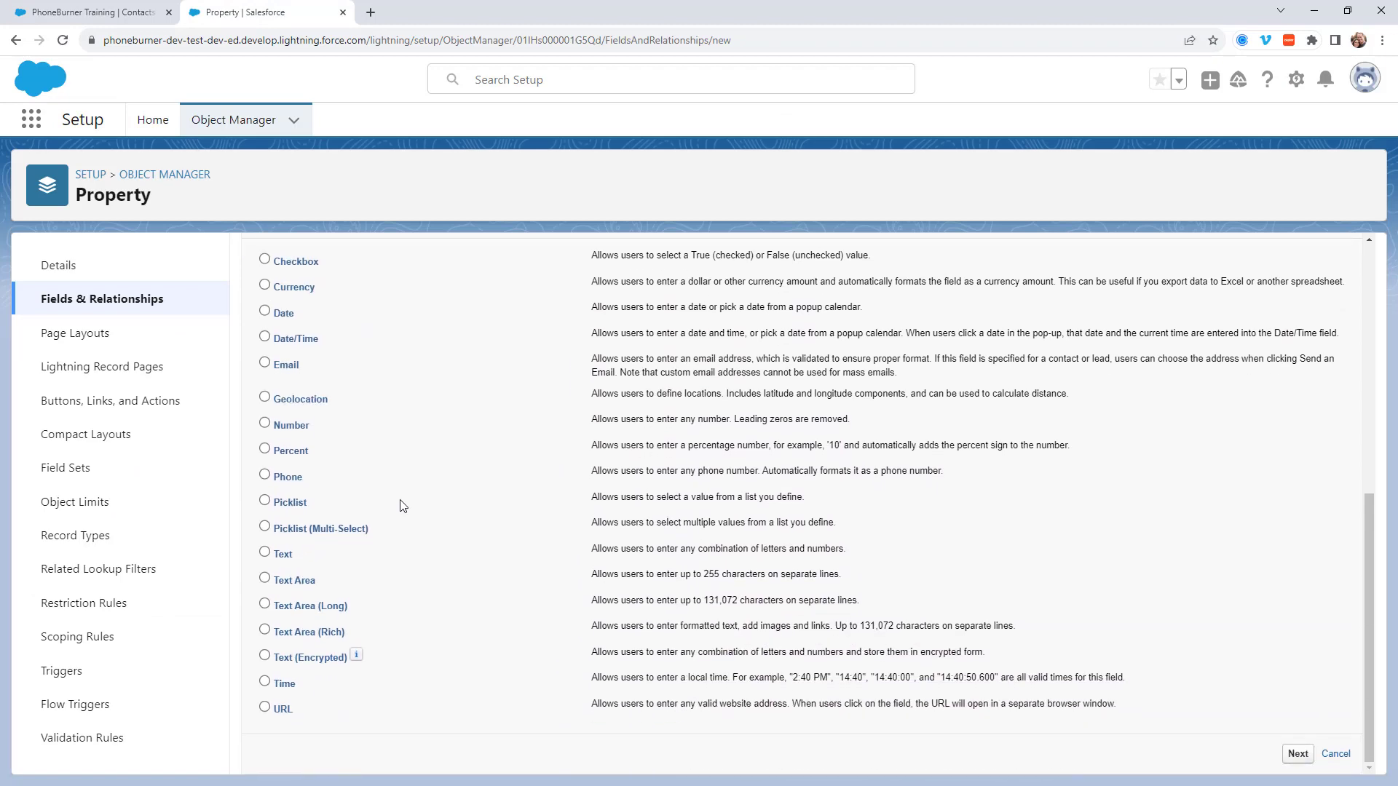
left_click(264, 552)
scroll(1015, 577, "up", 3)
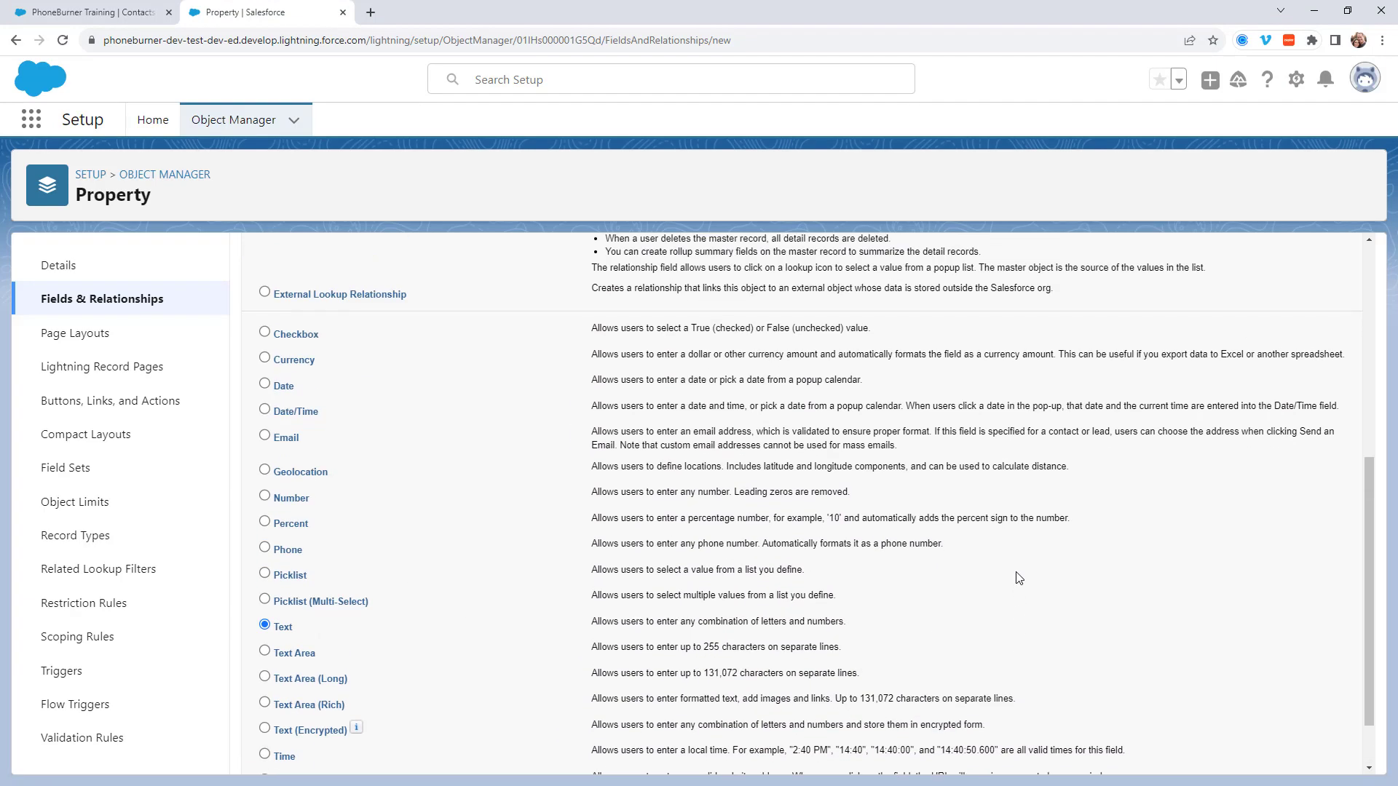
scroll(1015, 577, "down", 3)
left_click(1299, 757)
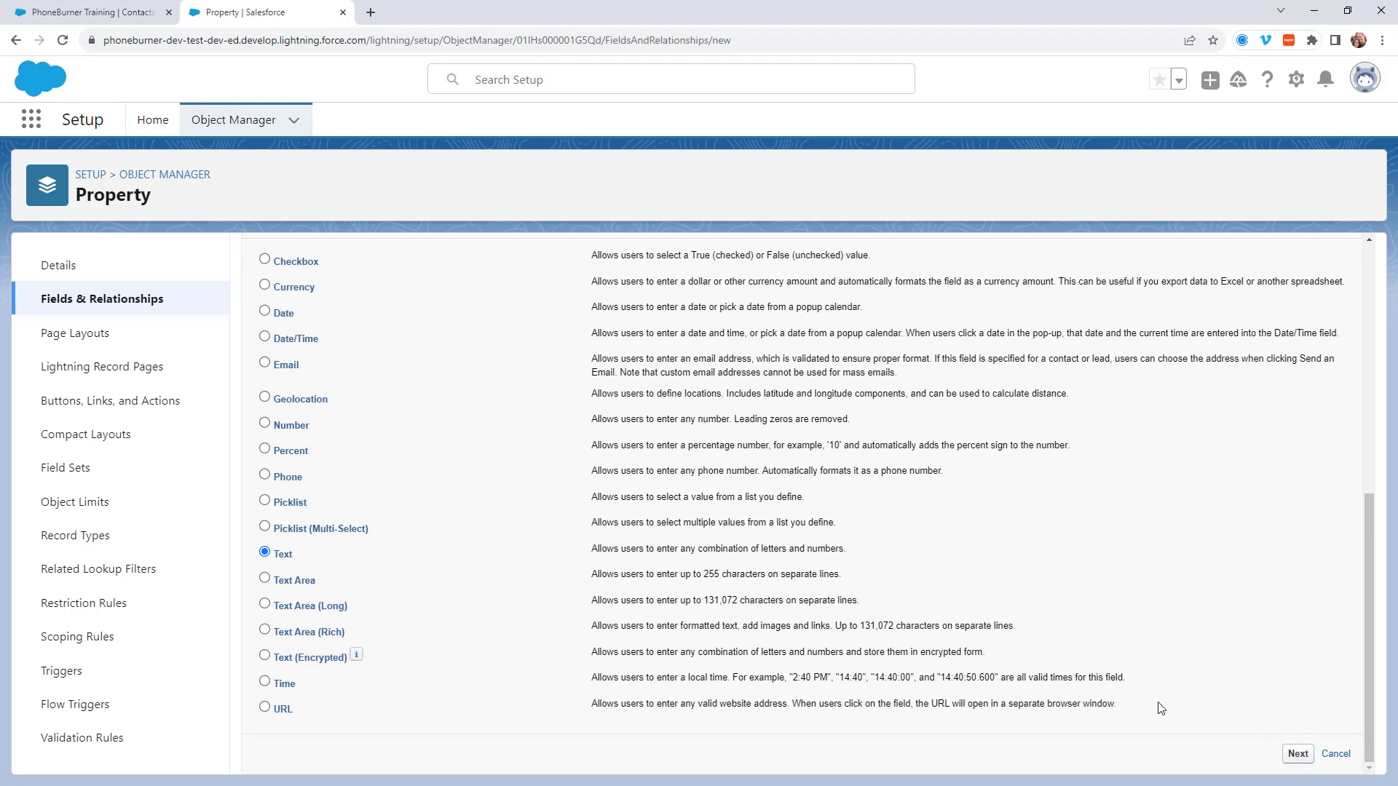
Label the field "Last Disposition", set its length to 100 and describe it as "What was the outcome of the last call with PhoneBurner".
left_click(510, 387)
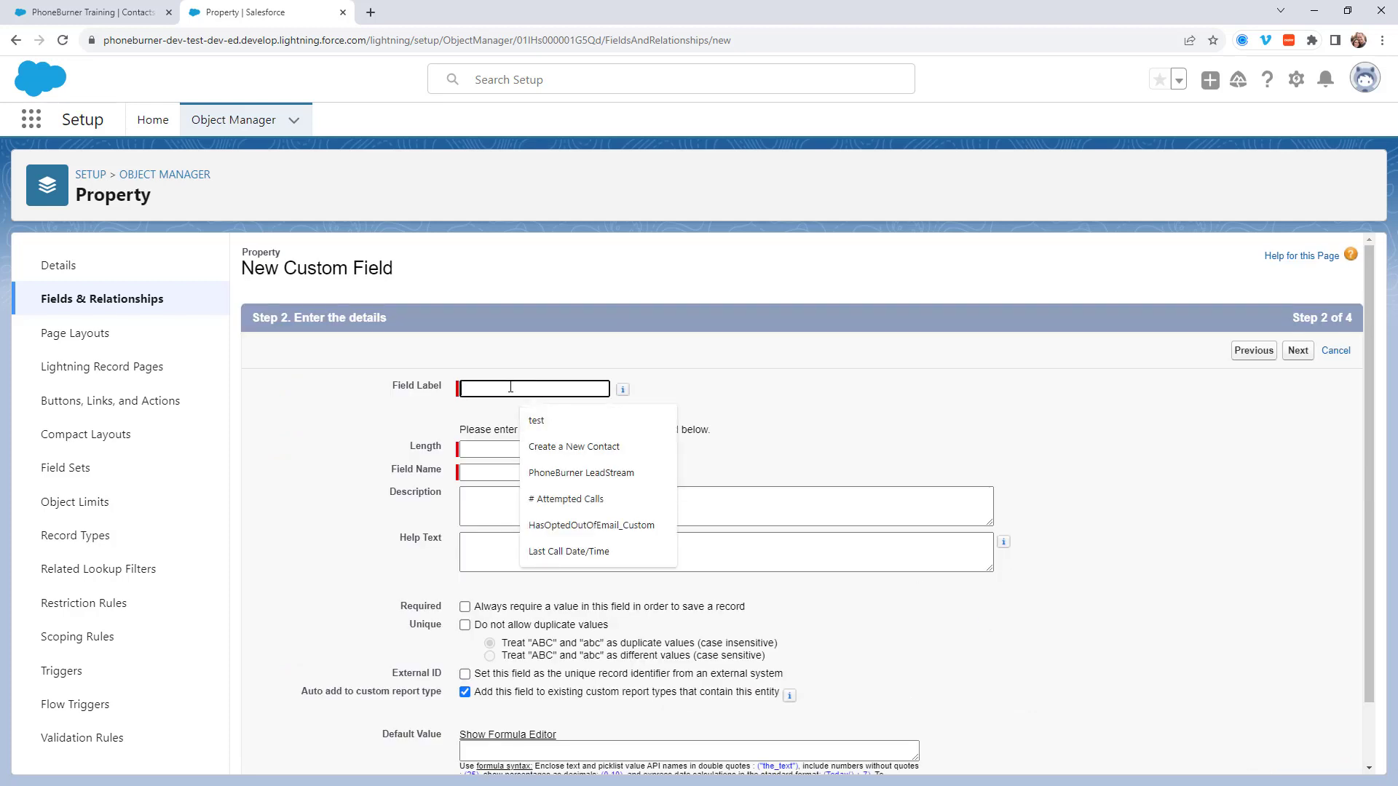
type("Last Disposition")
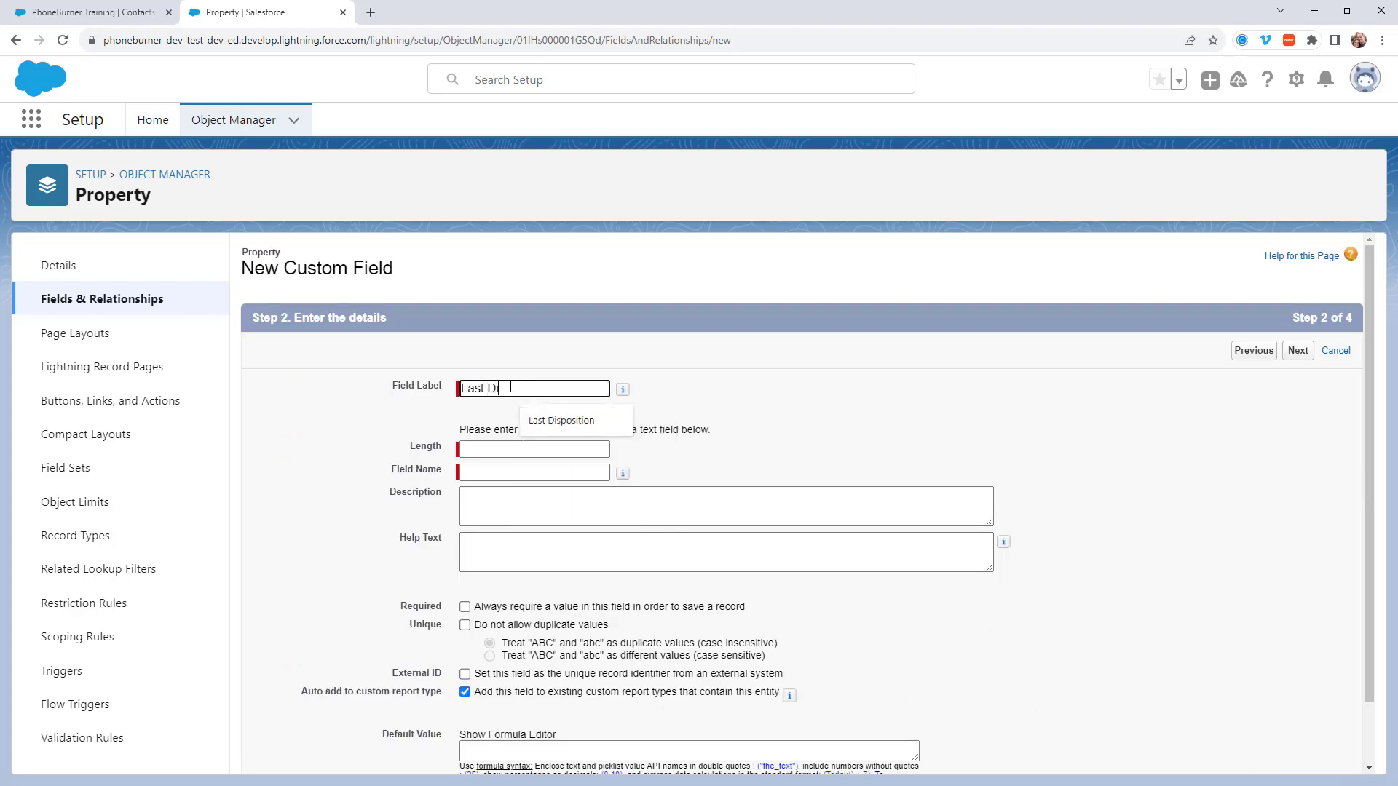
left_click(569, 449)
left_click(698, 499)
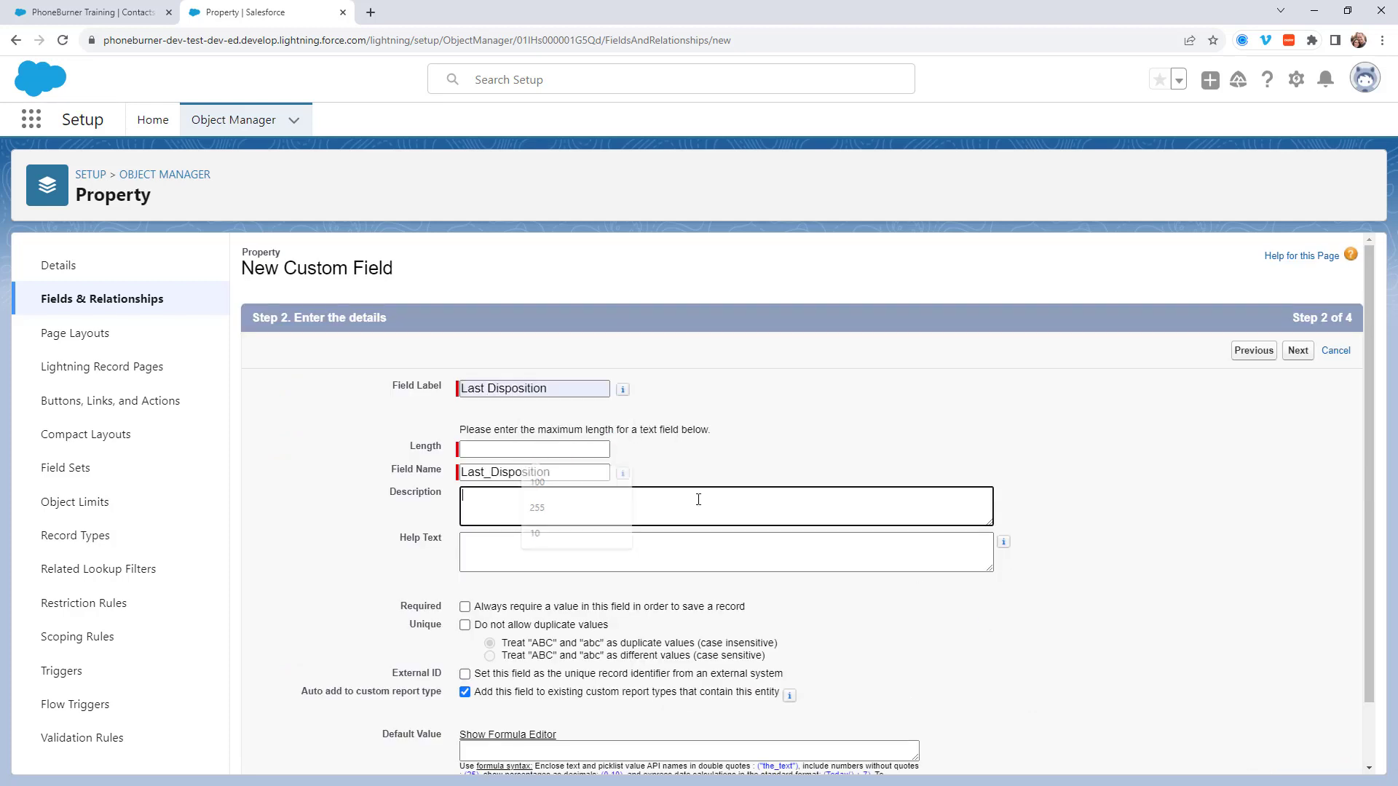
left_click(496, 451)
type("100")
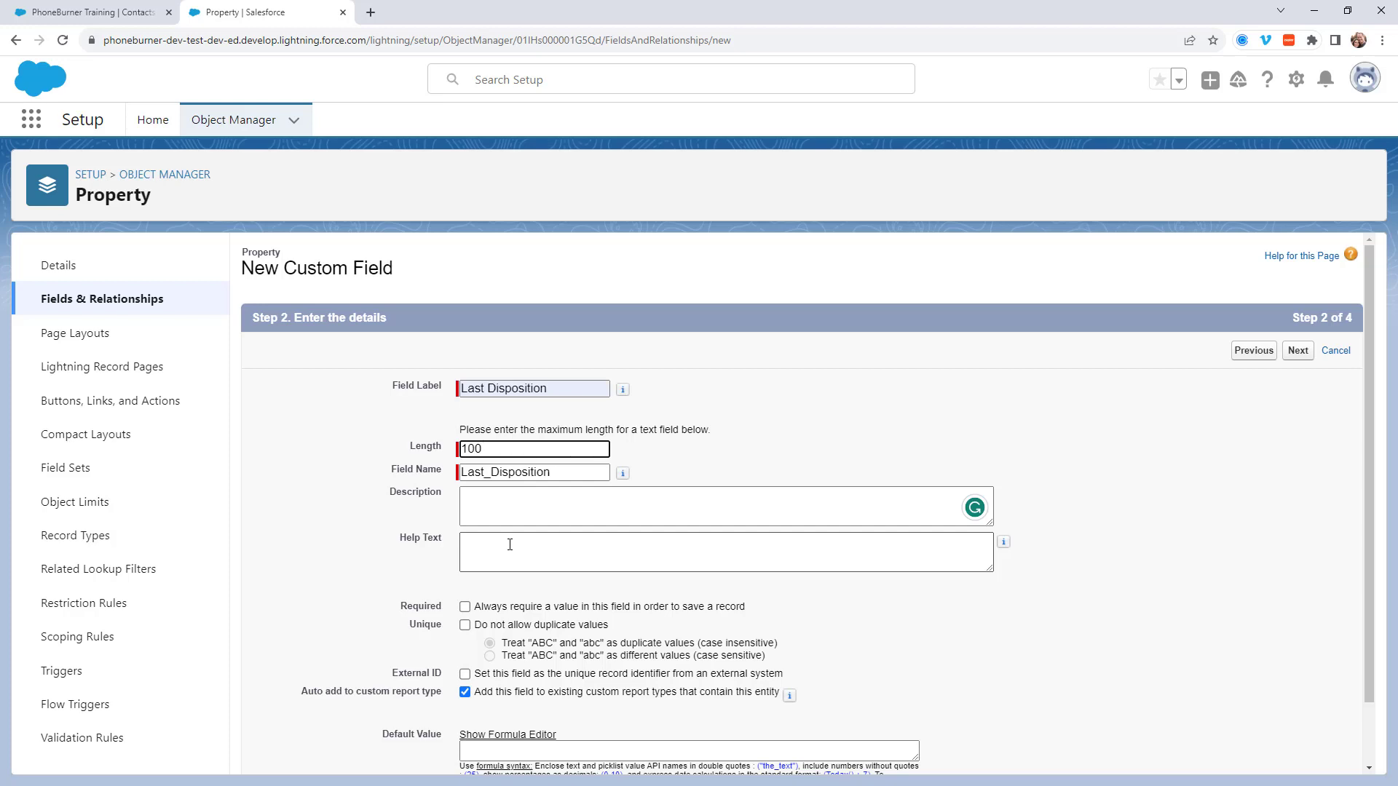
left_click(555, 510)
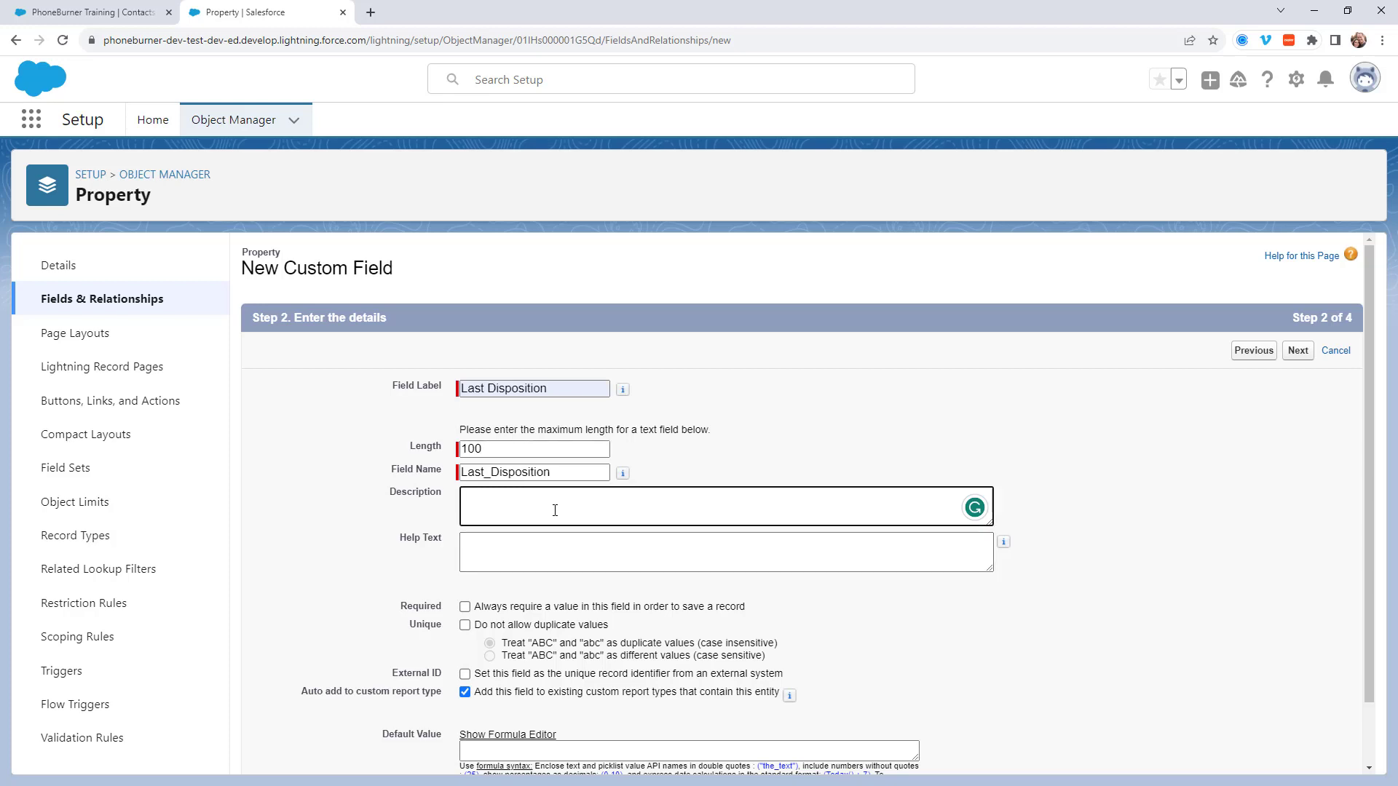
type("What was the outcome of the last call with PhoneBurner")
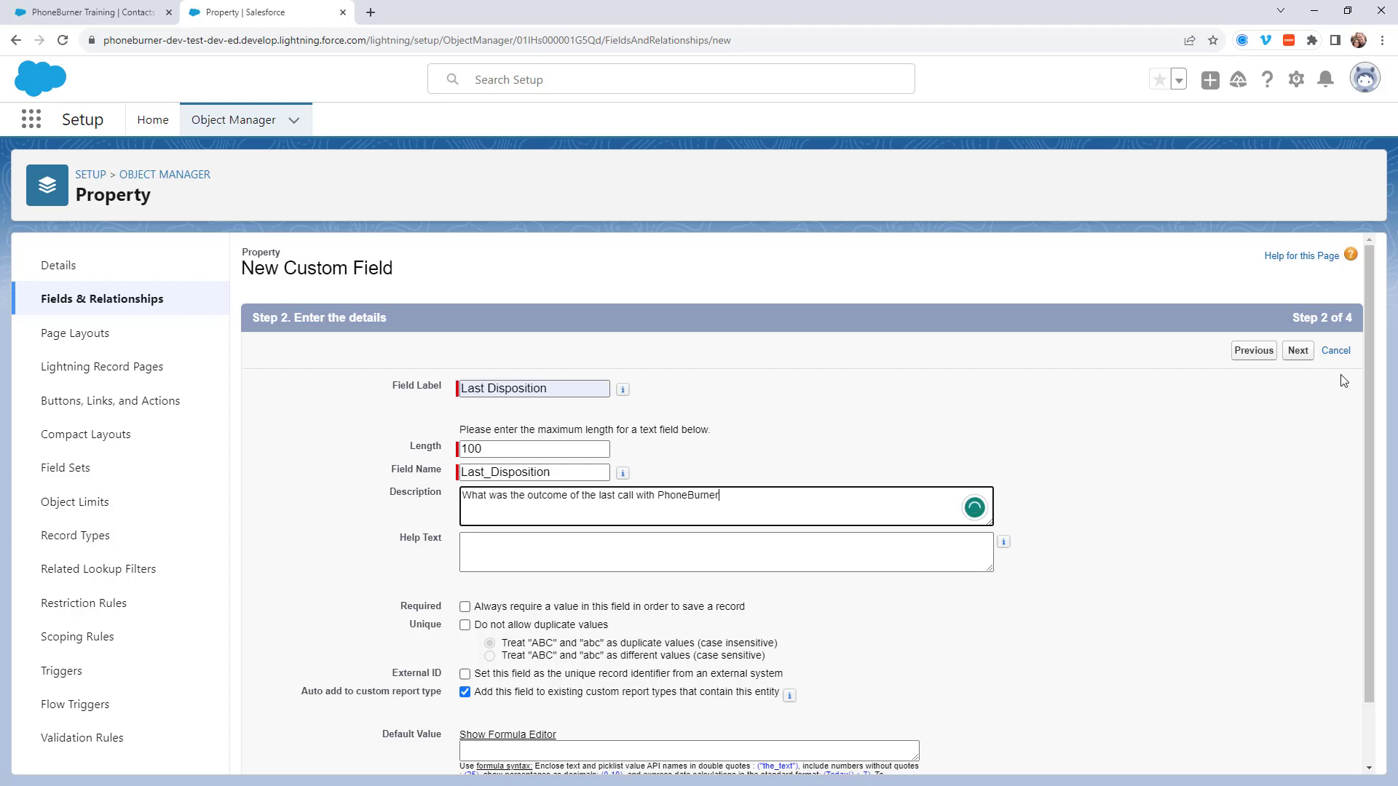
Keep the default profile visibility and Property Layout for Last Disposition and save it as the final custom field.
left_click(1296, 353)
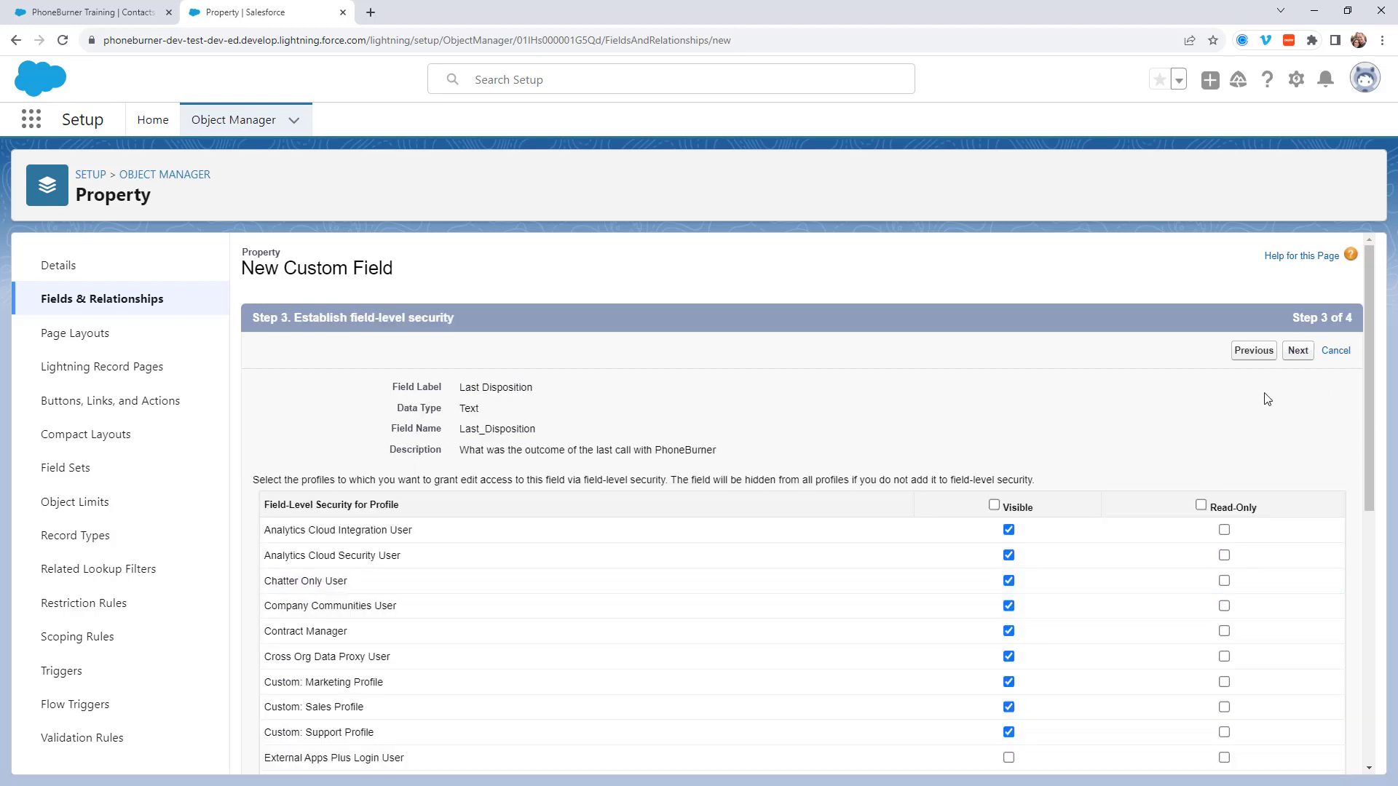
left_click(1297, 353)
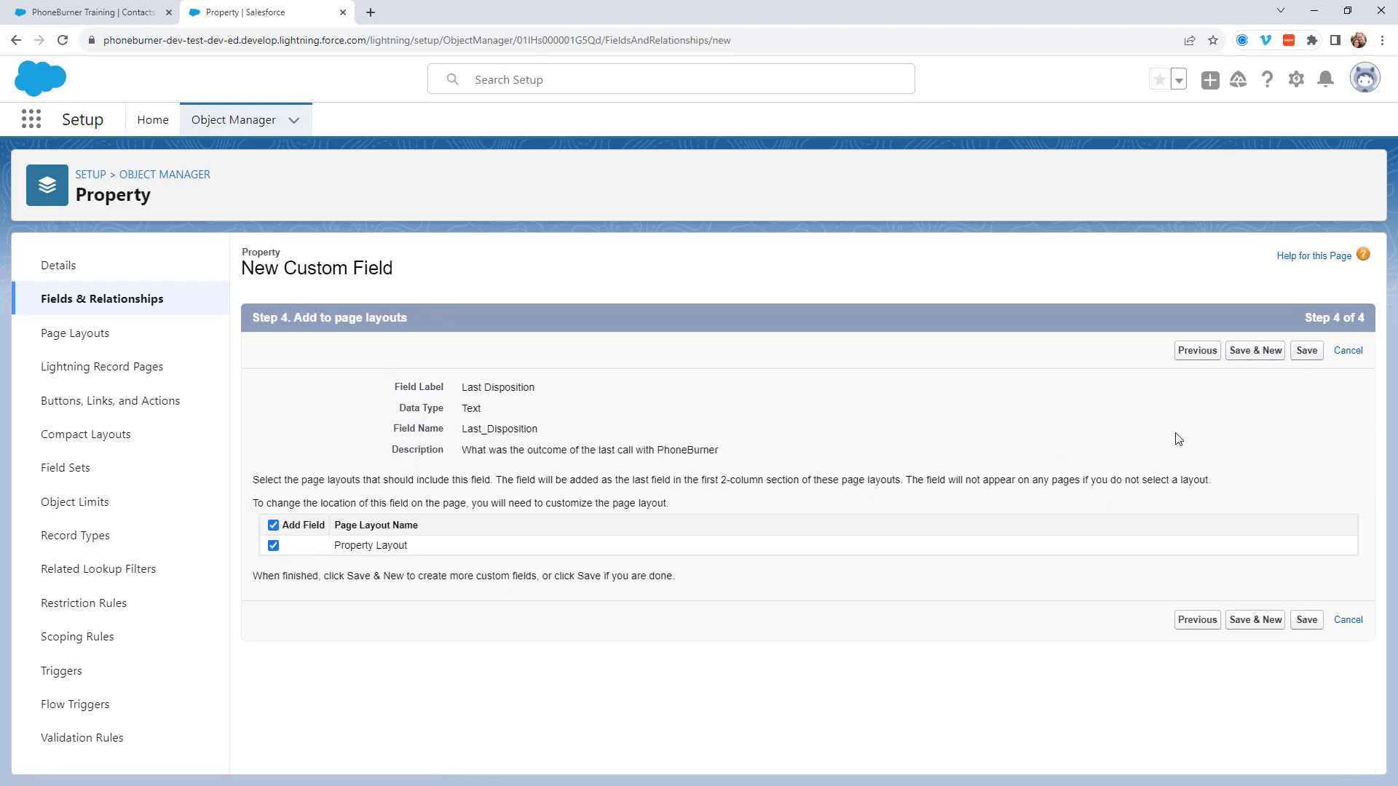
left_click(1307, 350)
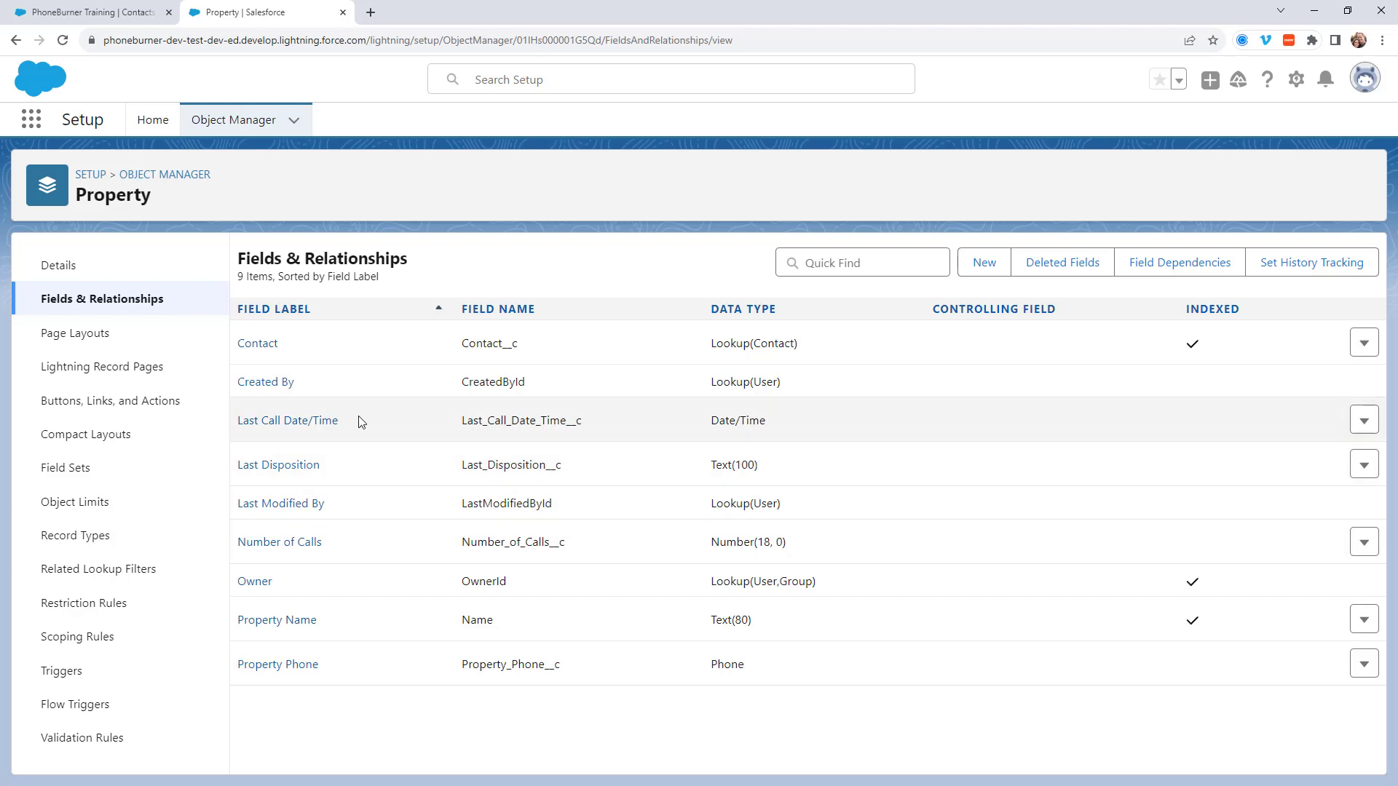
Show the All list view of the Properties object and pin it as the default.
left_click(80, 12)
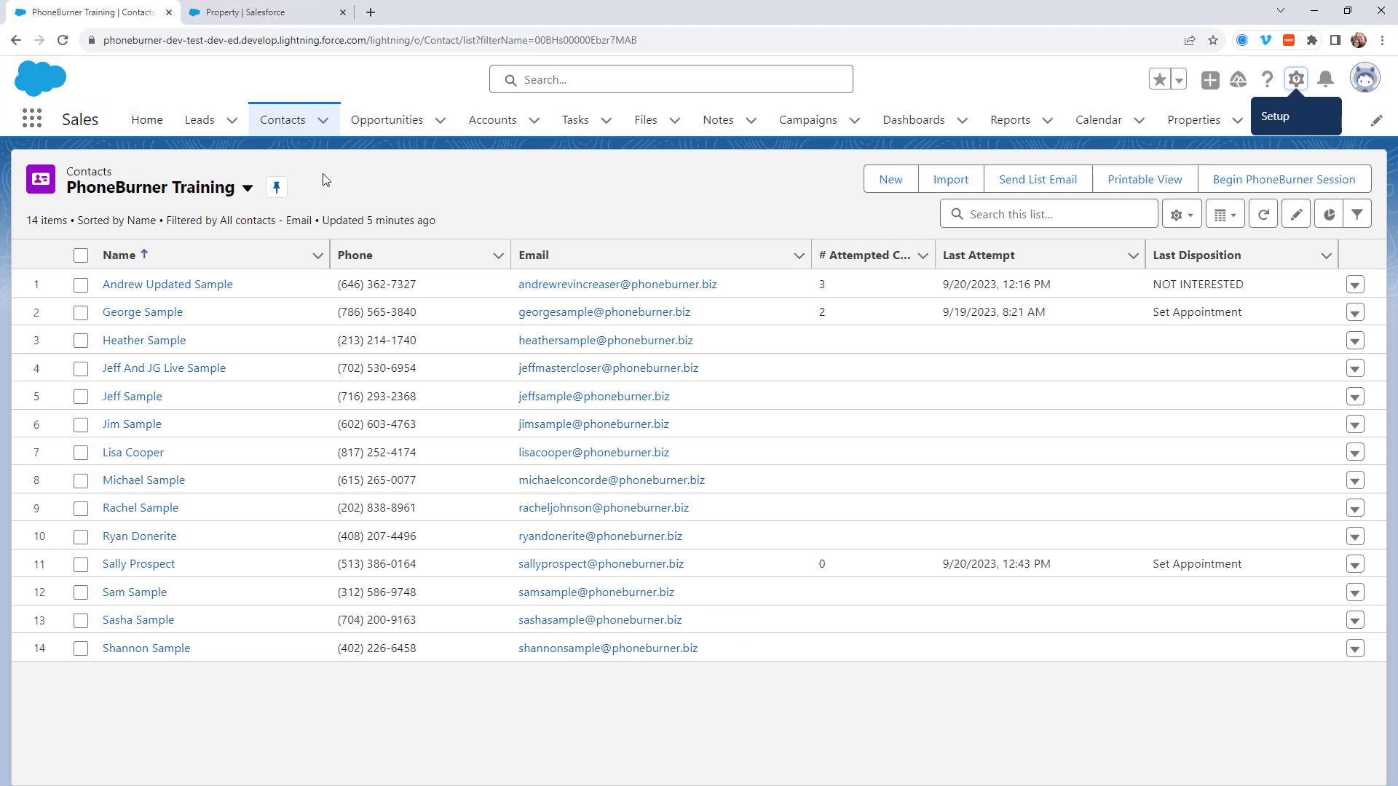
left_click(1187, 124)
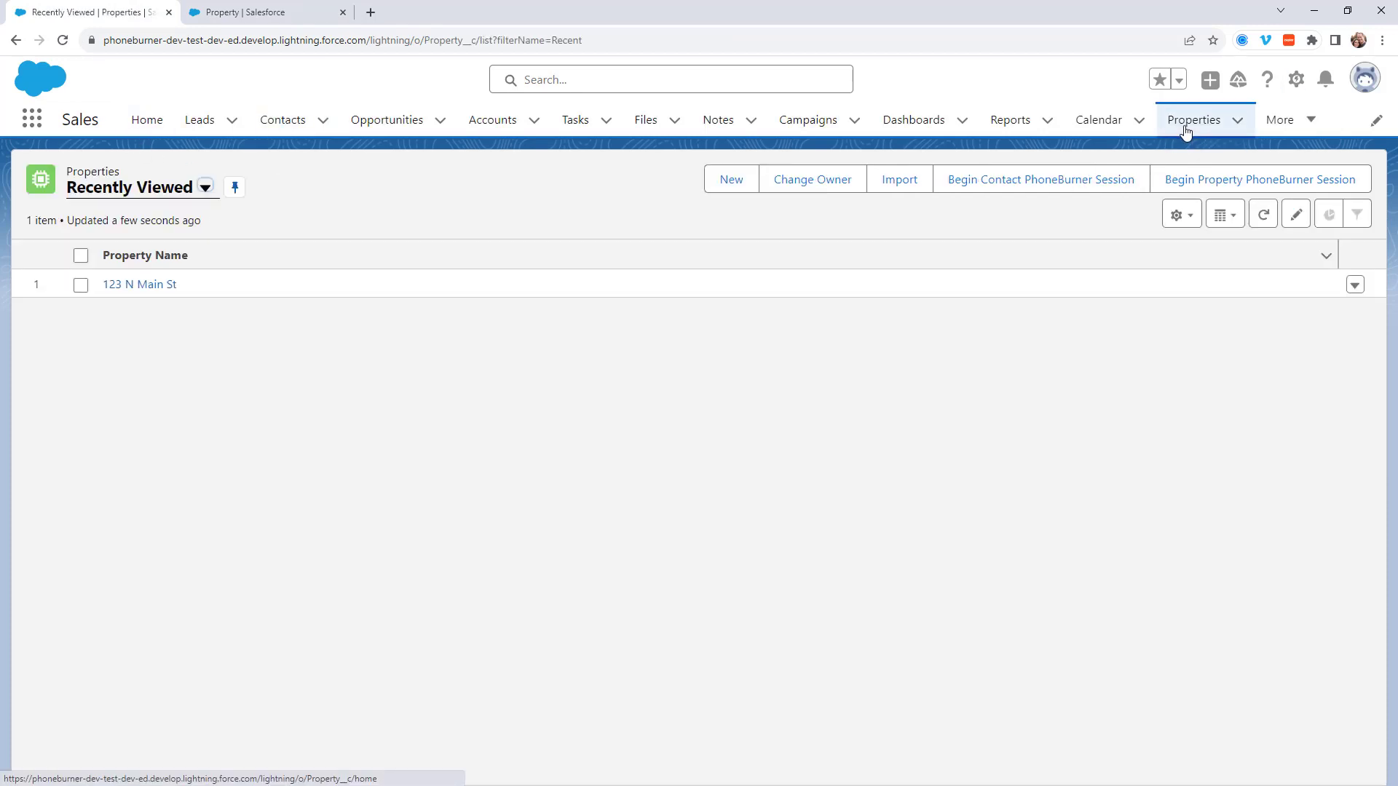
left_click(203, 190)
left_click(109, 255)
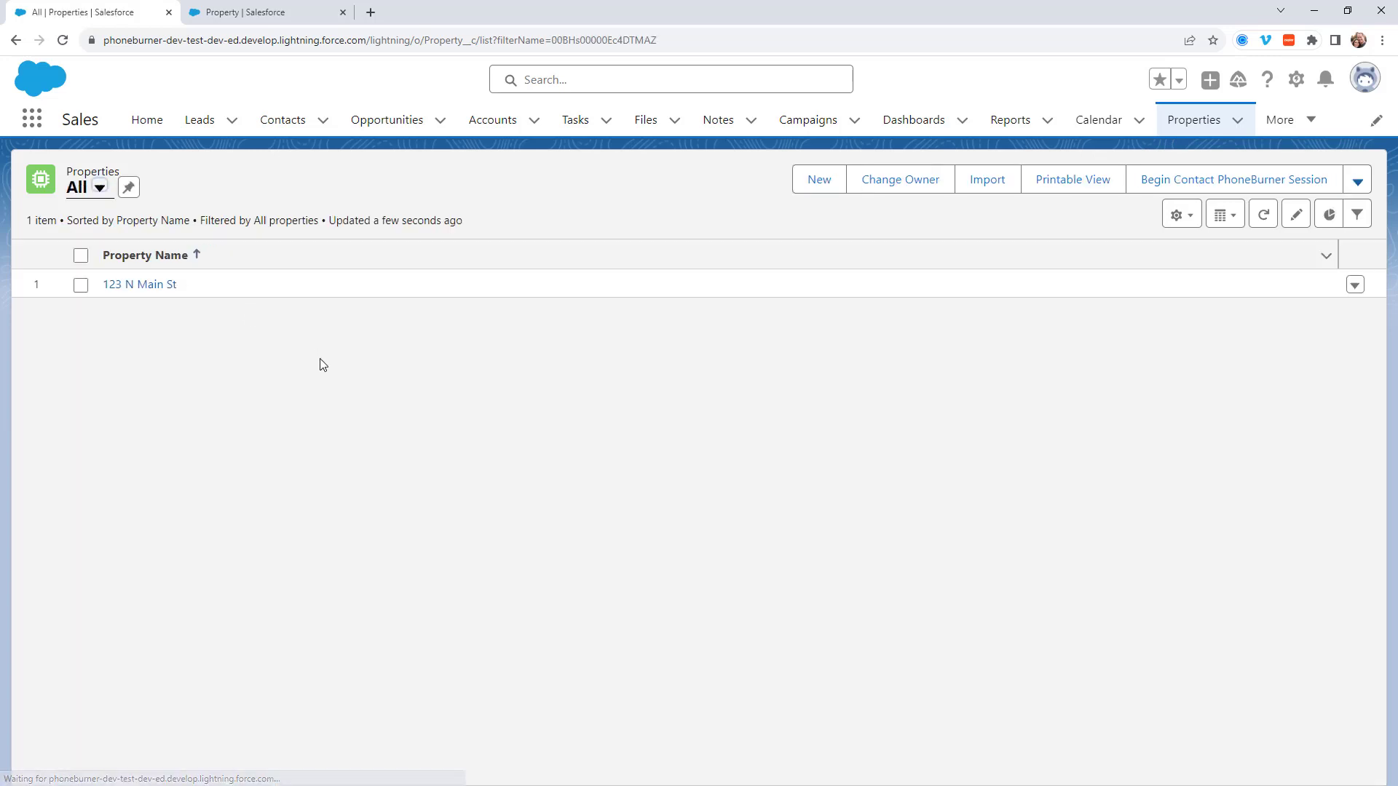
left_click(128, 188)
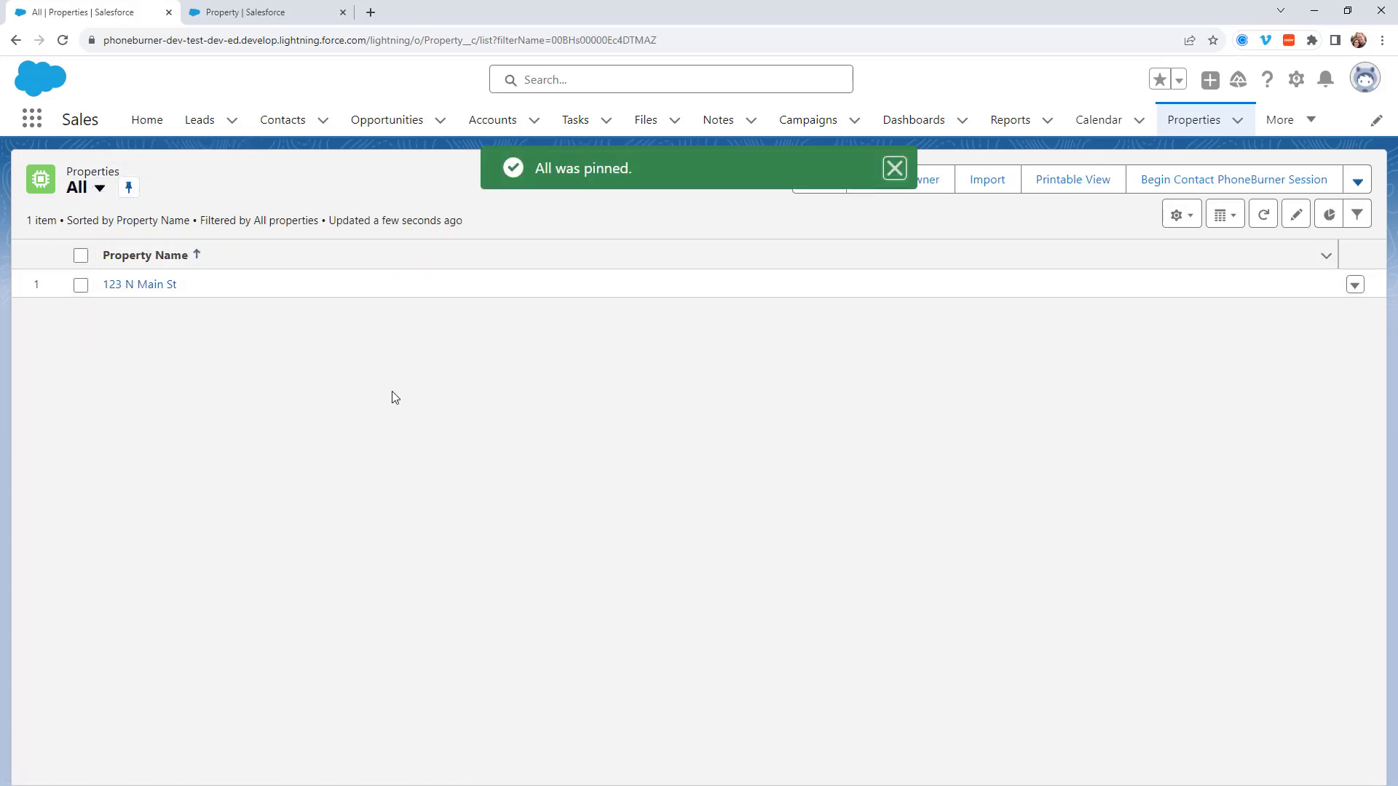
left_click(896, 169)
Open the field selection for the All properties list view and add Last Disposition to the visible fields.
left_click(1180, 217)
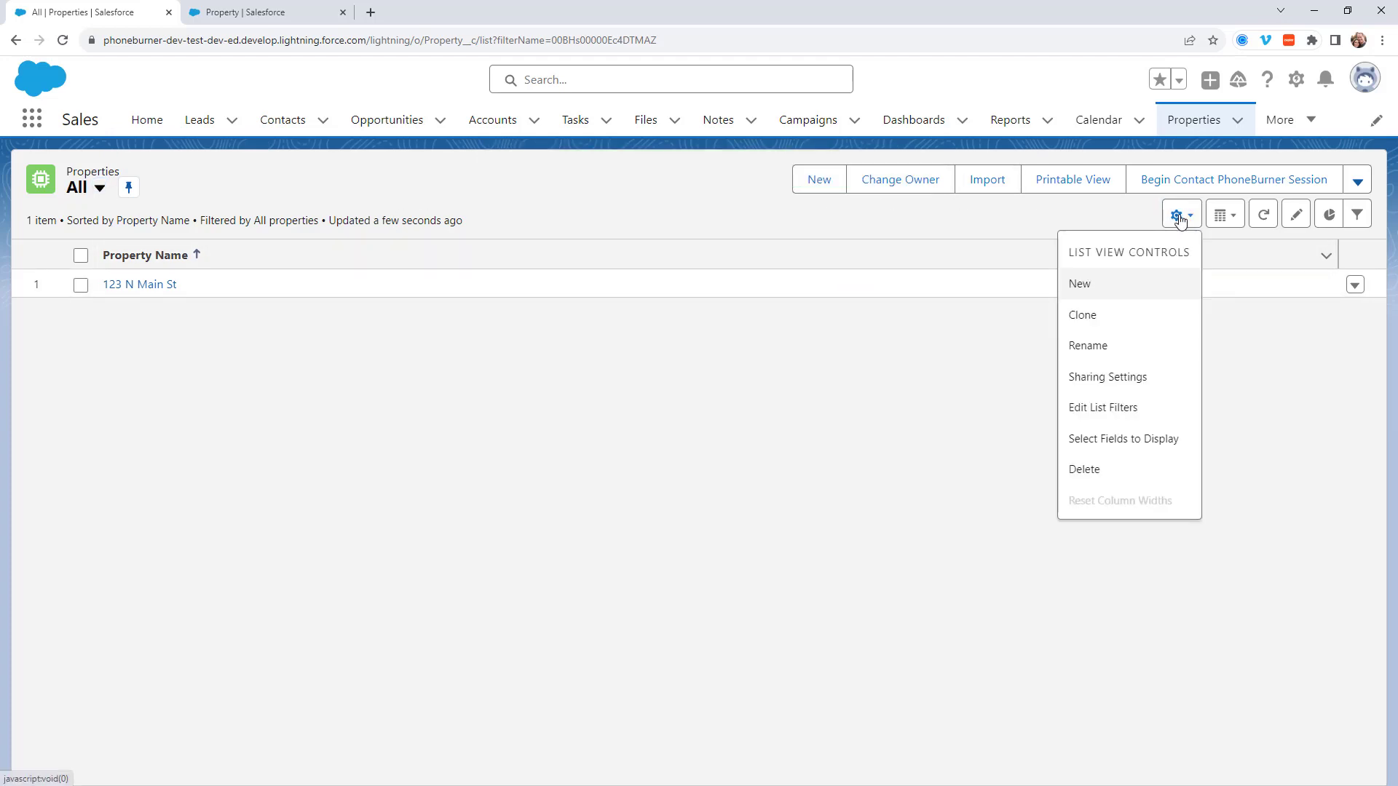
left_click(1129, 439)
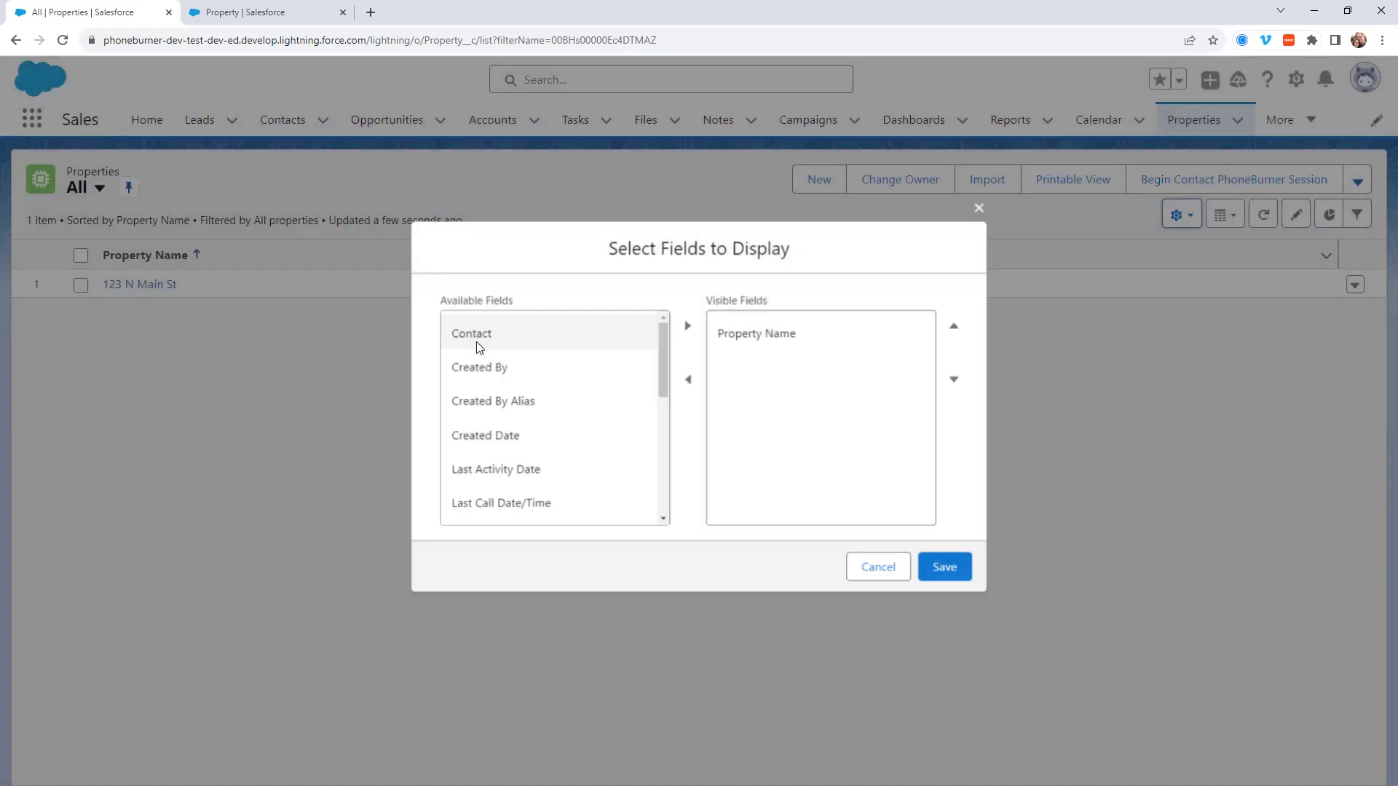
left_click(479, 347)
scroll(575, 408, "down", 3)
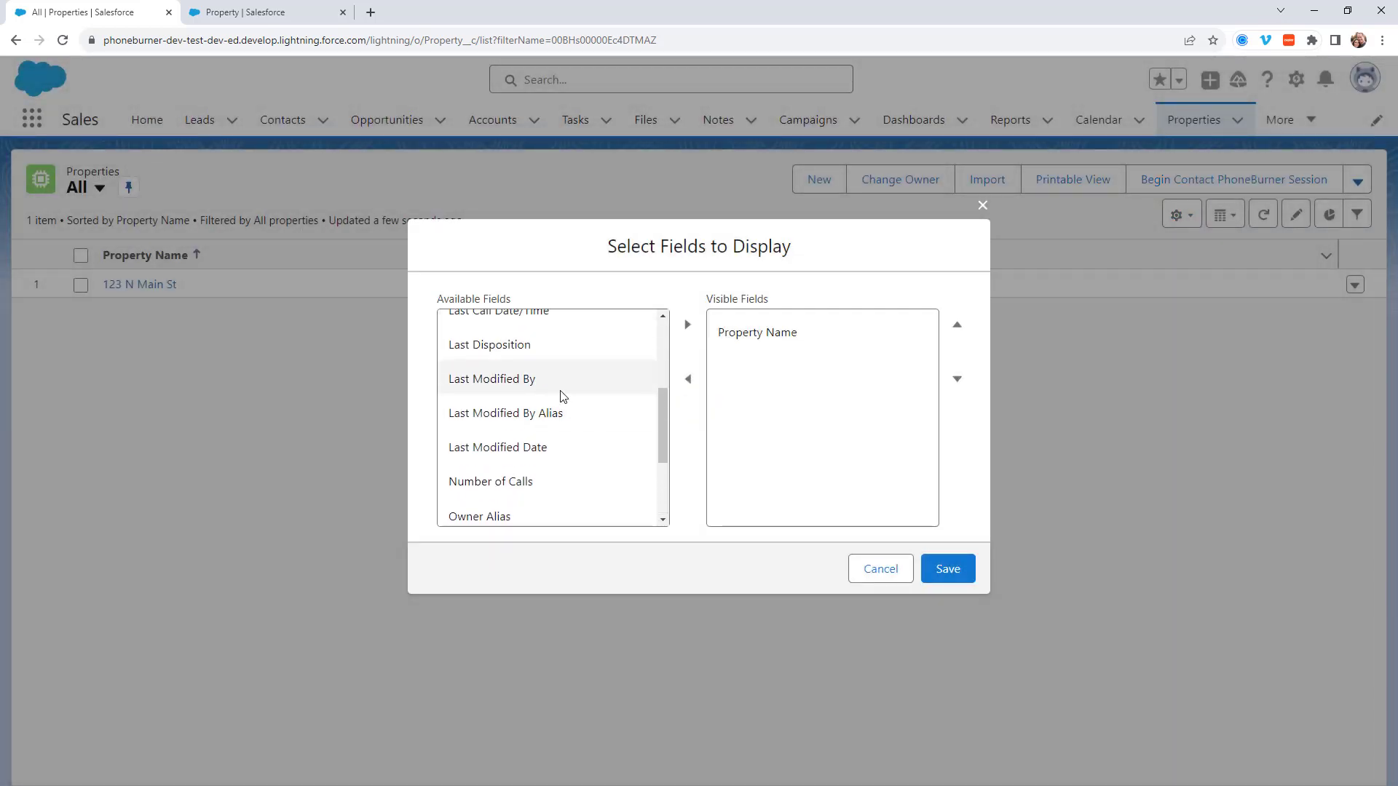
left_click(509, 347)
left_click(687, 325)
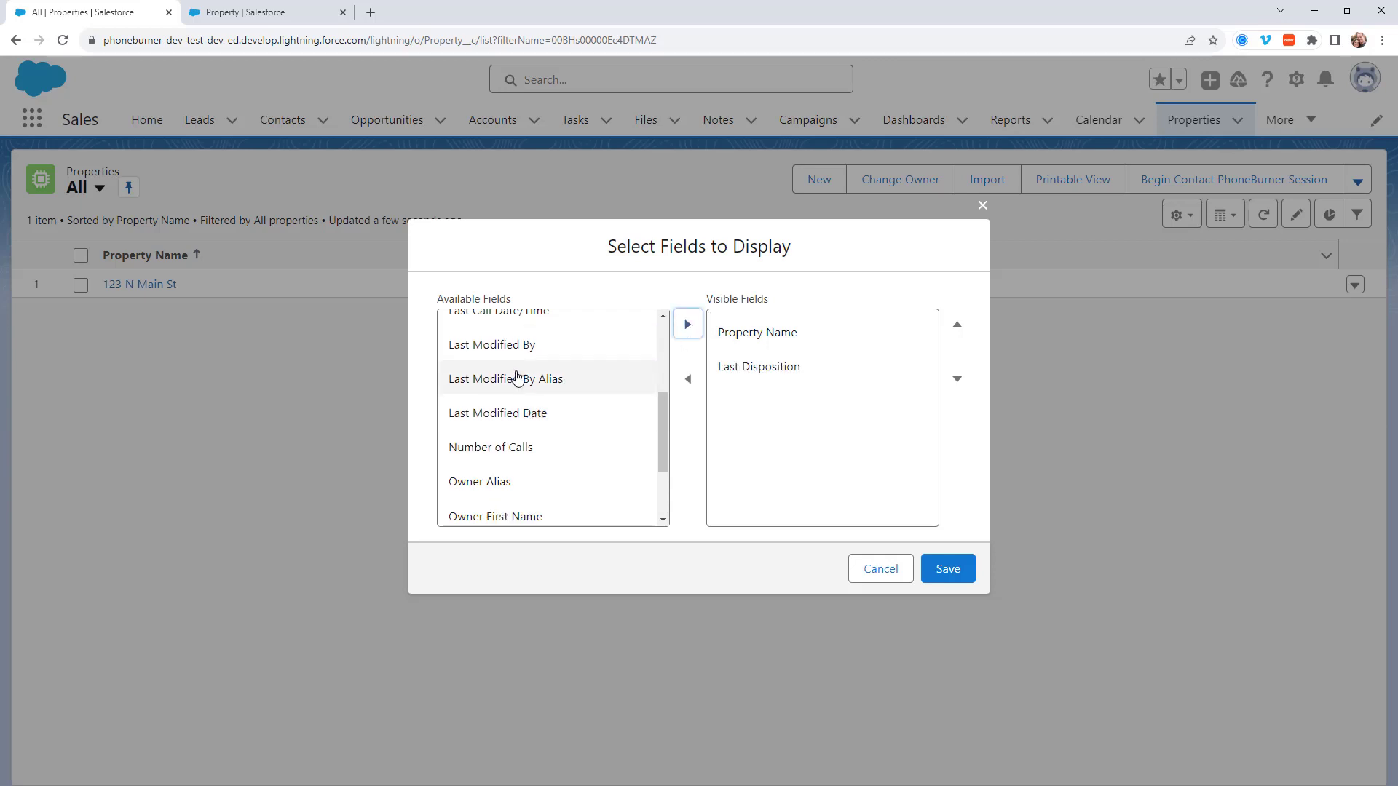
Add Last Call Date/Time and Number of Calls to the visible fields and save the list view's field selection.
scroll(516, 377, "up", 1)
left_click(516, 375)
left_click(687, 324)
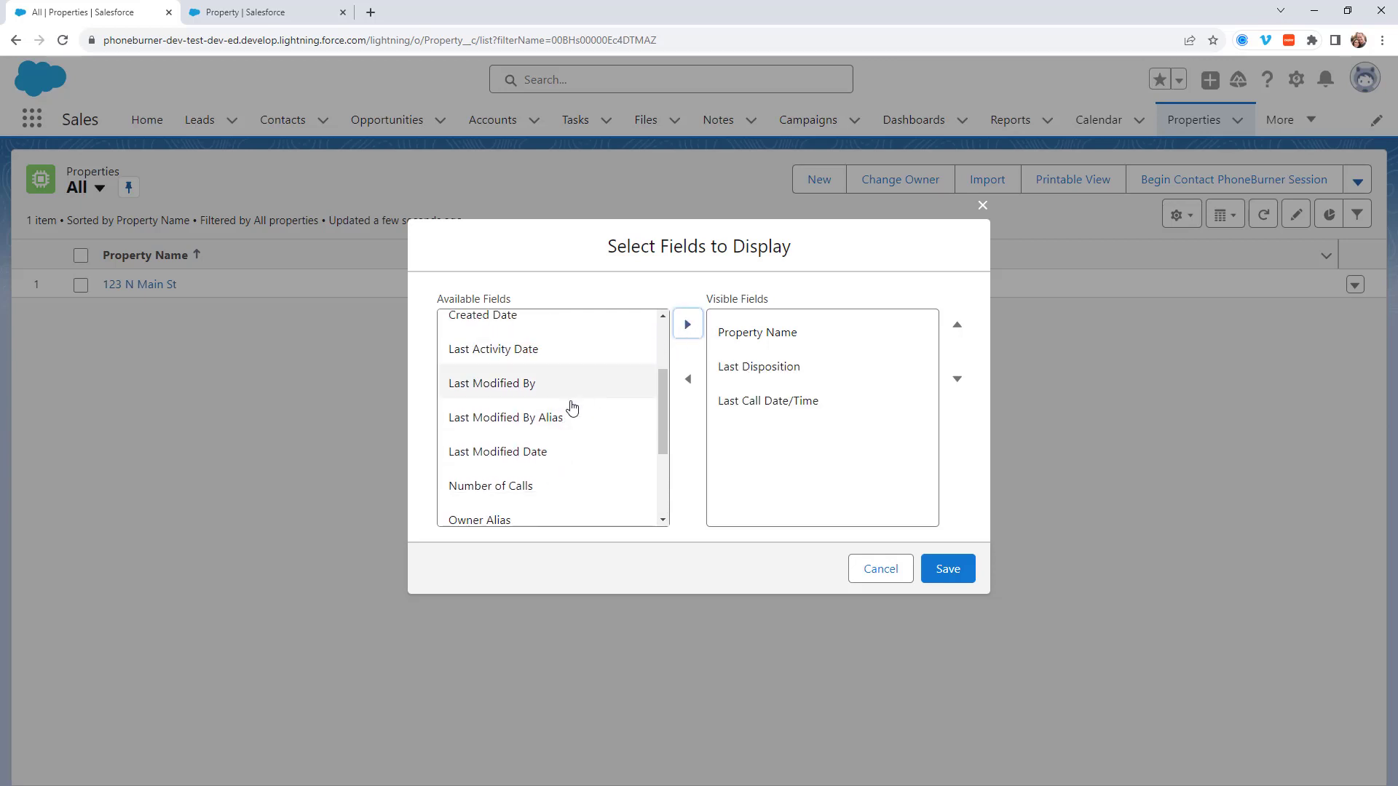
left_click(518, 486)
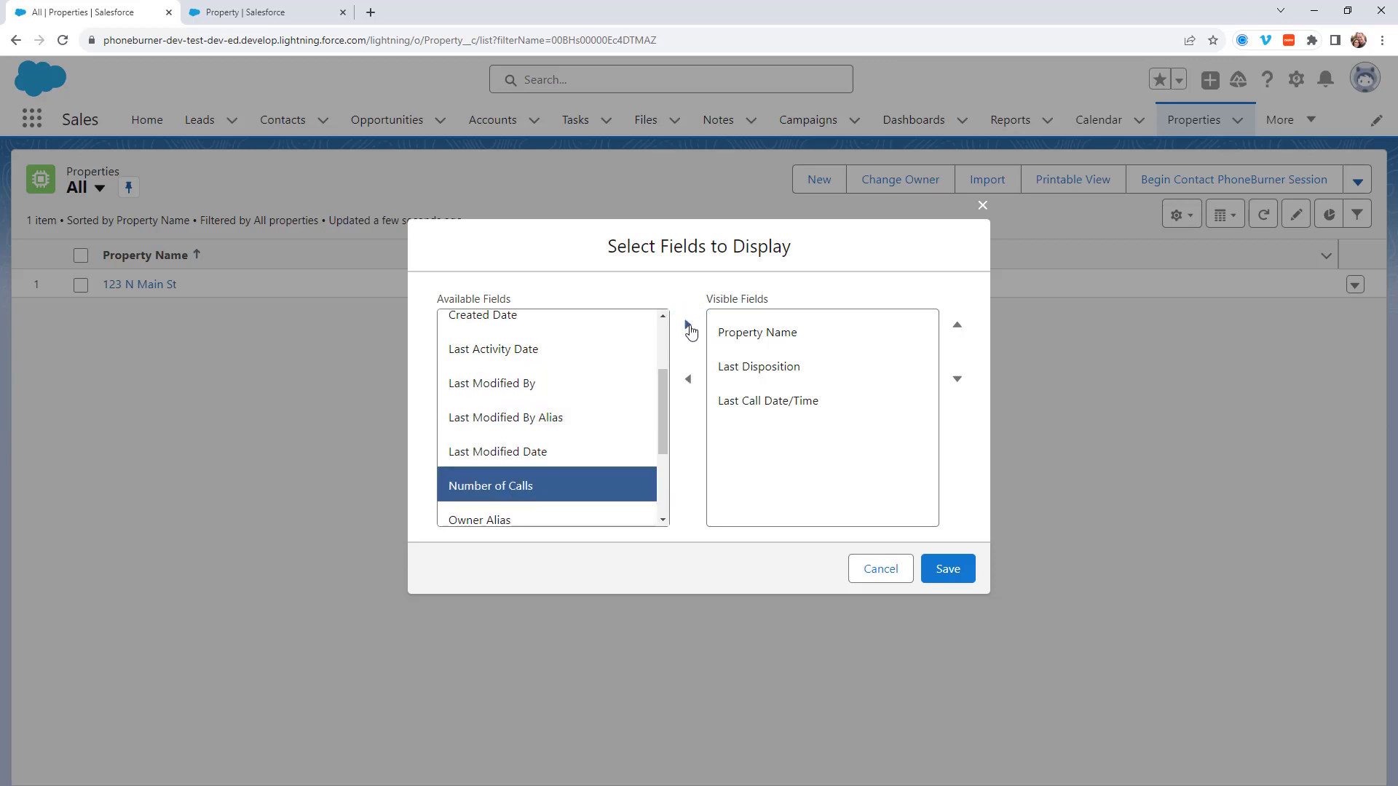
left_click(689, 330)
left_click(948, 571)
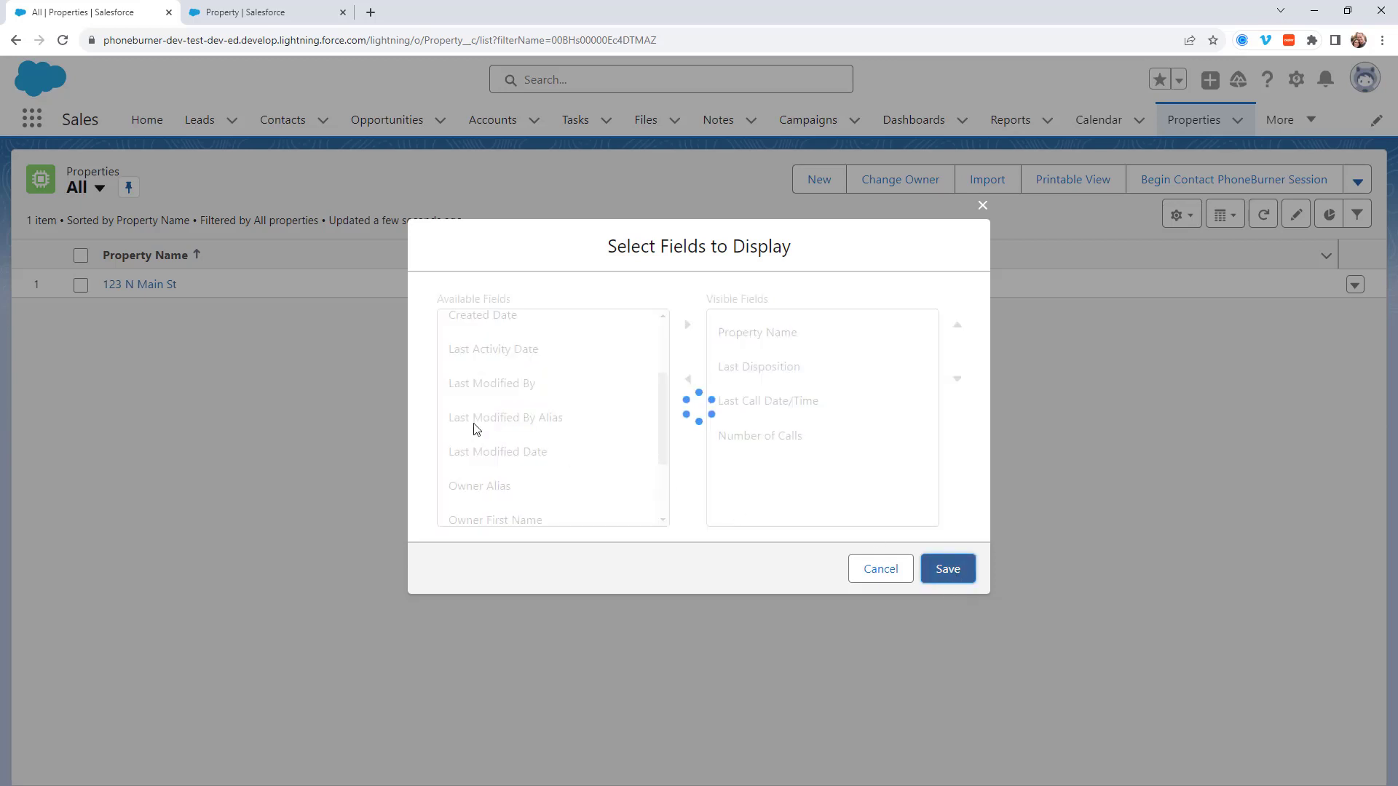